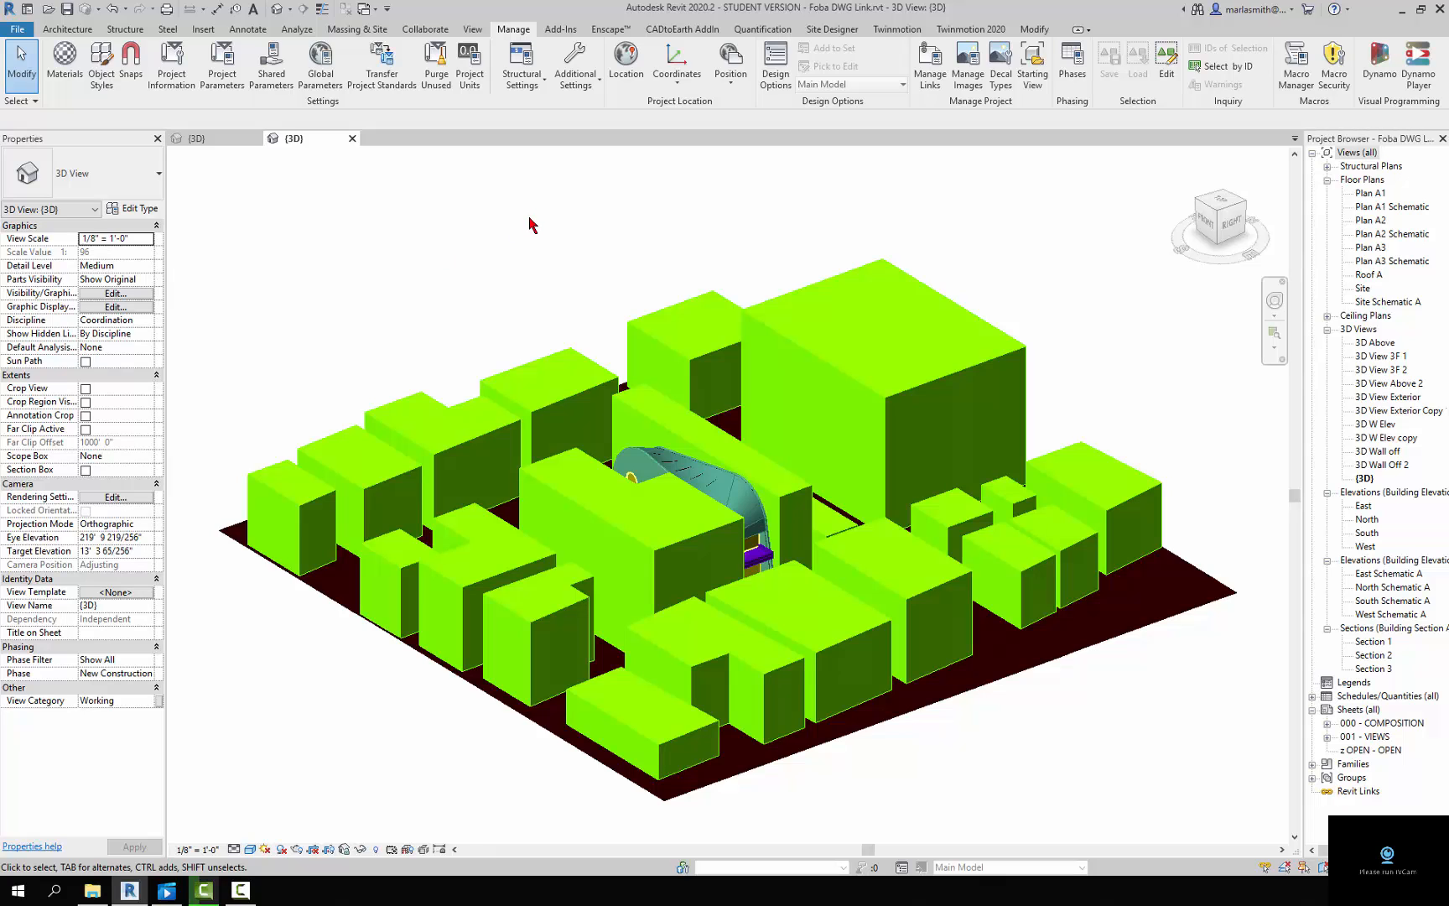
Examine the imported categories in the 3D view's visibility overrides, listing the layers of A01 FOBA Base.dwg, without changing anything.
{"action": "key", "text": "v"}
{"action": "key", "text": "v"}
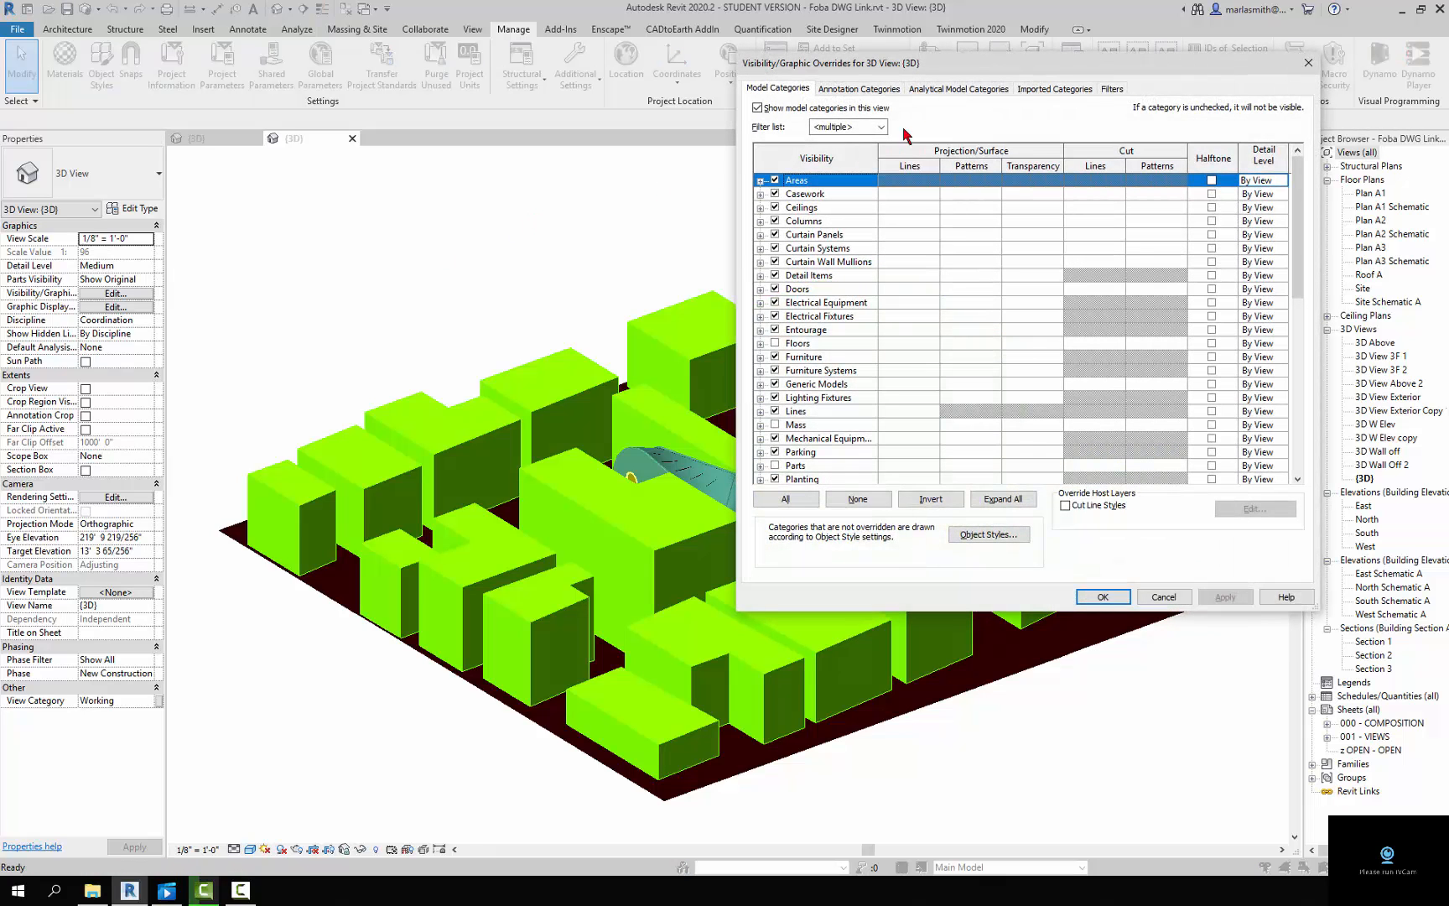
{"action": "left_click", "coordinate": [1065, 93]}
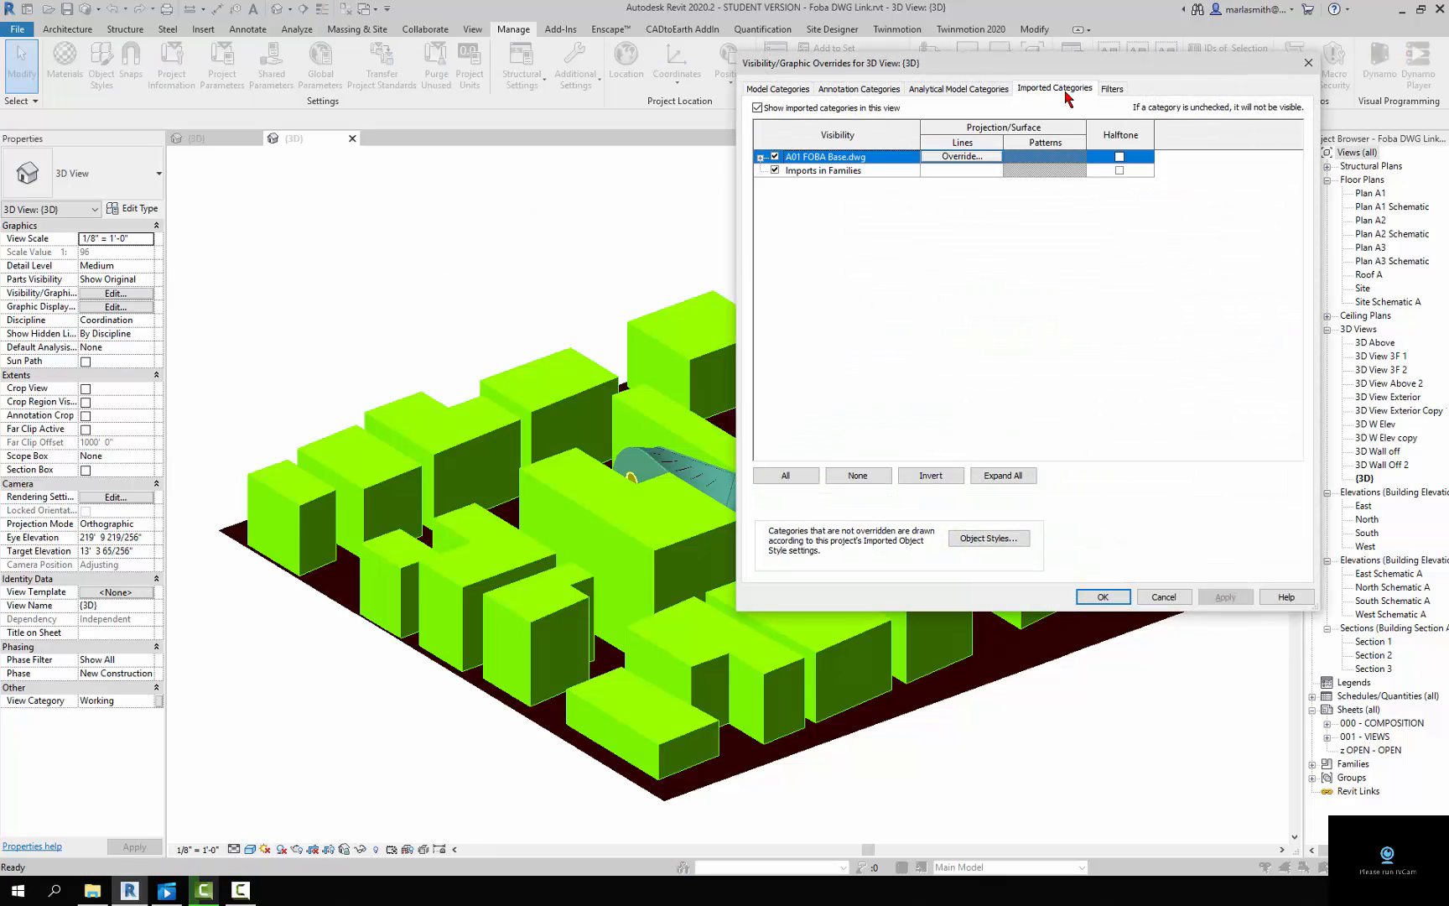
{"action": "left_click", "coordinate": [761, 157]}
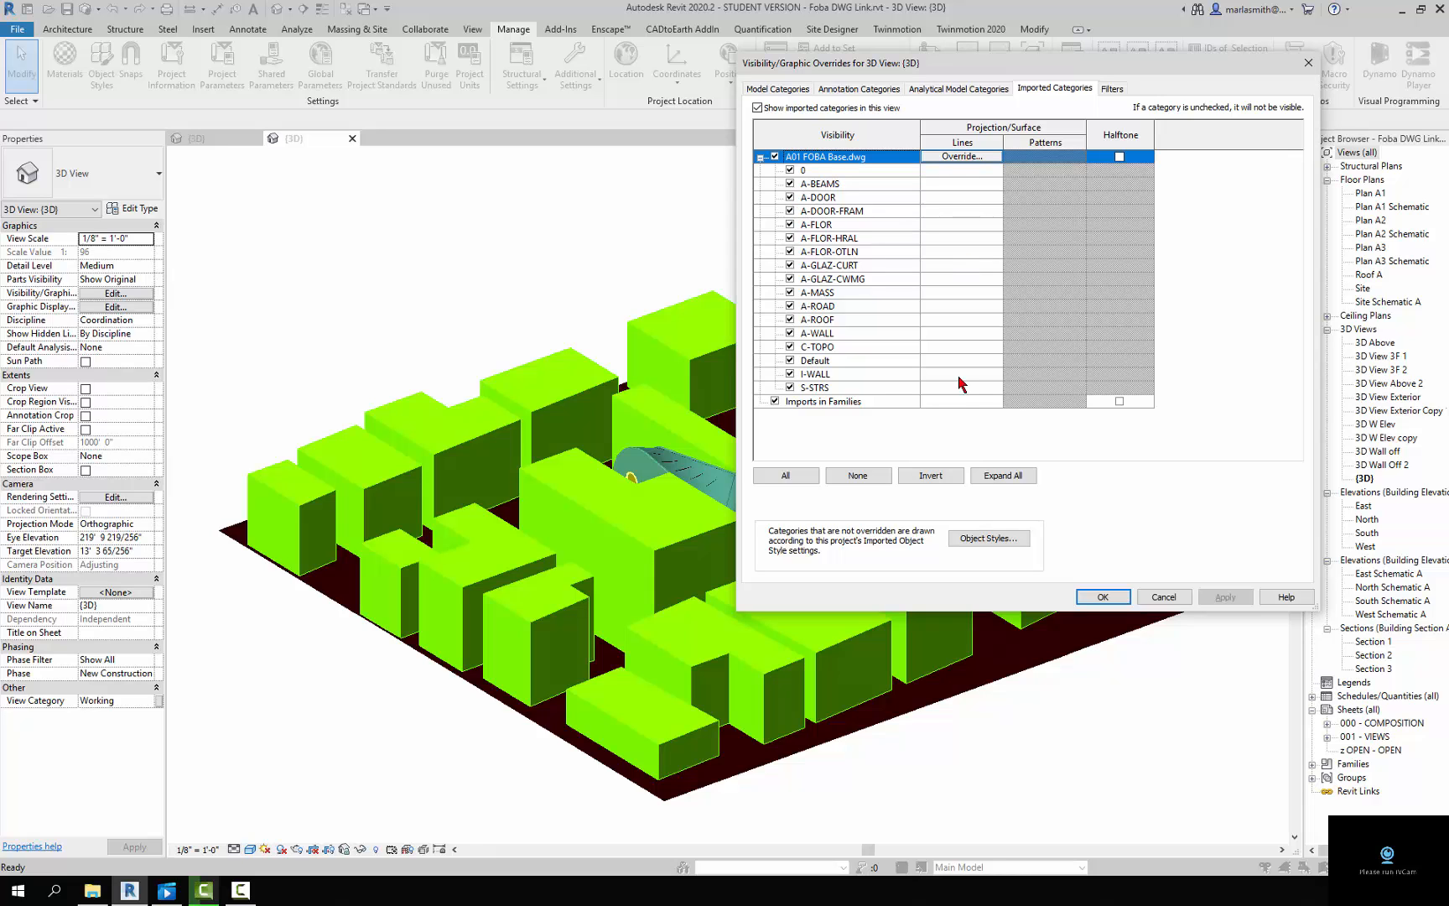
{"action": "left_click", "coordinate": [1173, 601]}
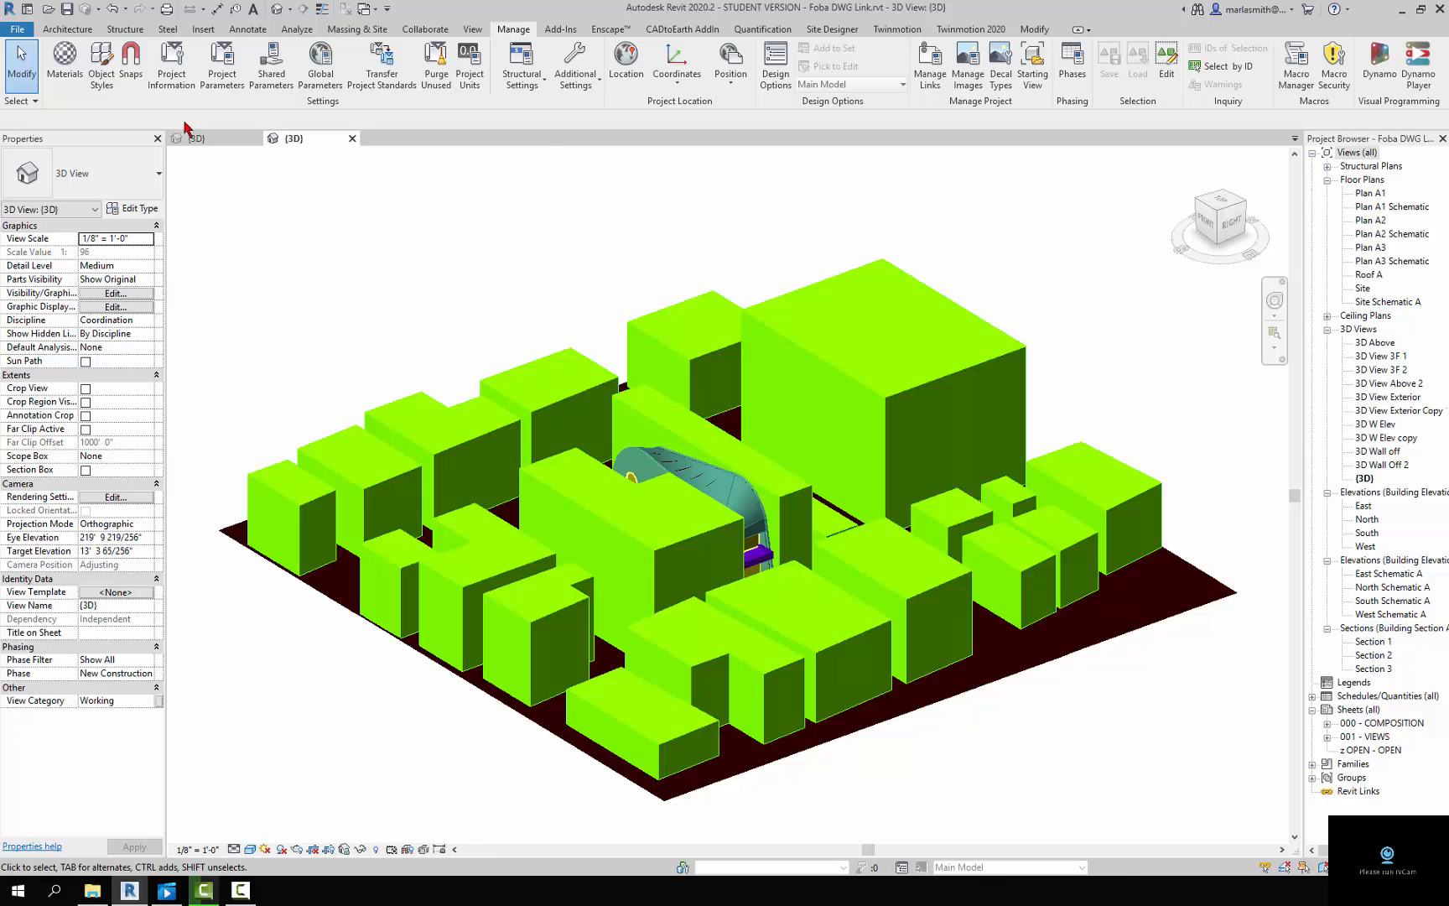
Review the object styles of the imported A01 FOBA Base.dwg layers, including their line colors and materials.
{"action": "left_click", "coordinate": [105, 79]}
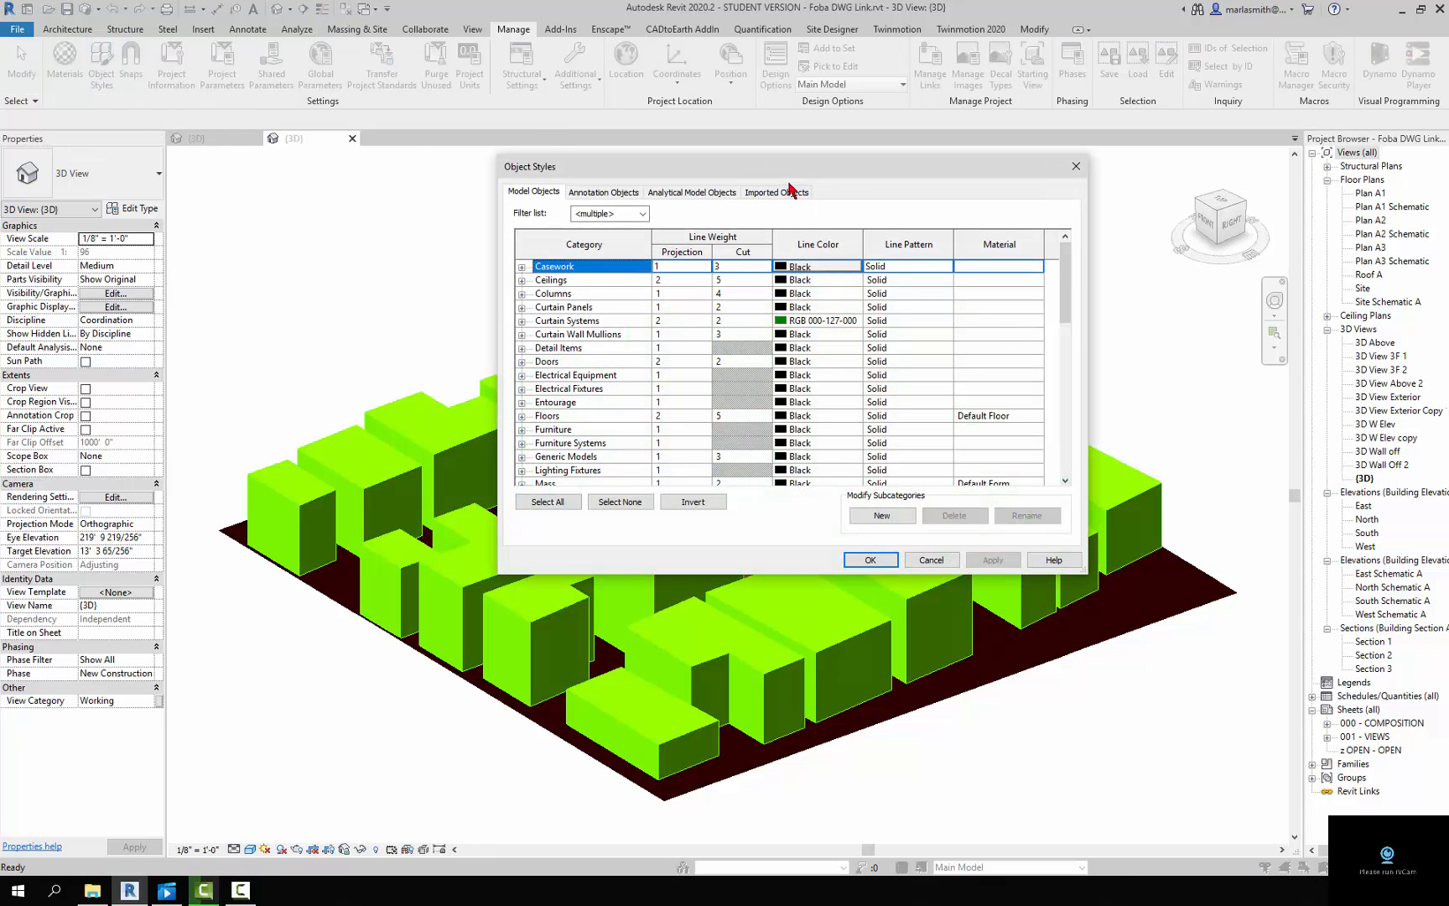
{"action": "left_click", "coordinate": [783, 194]}
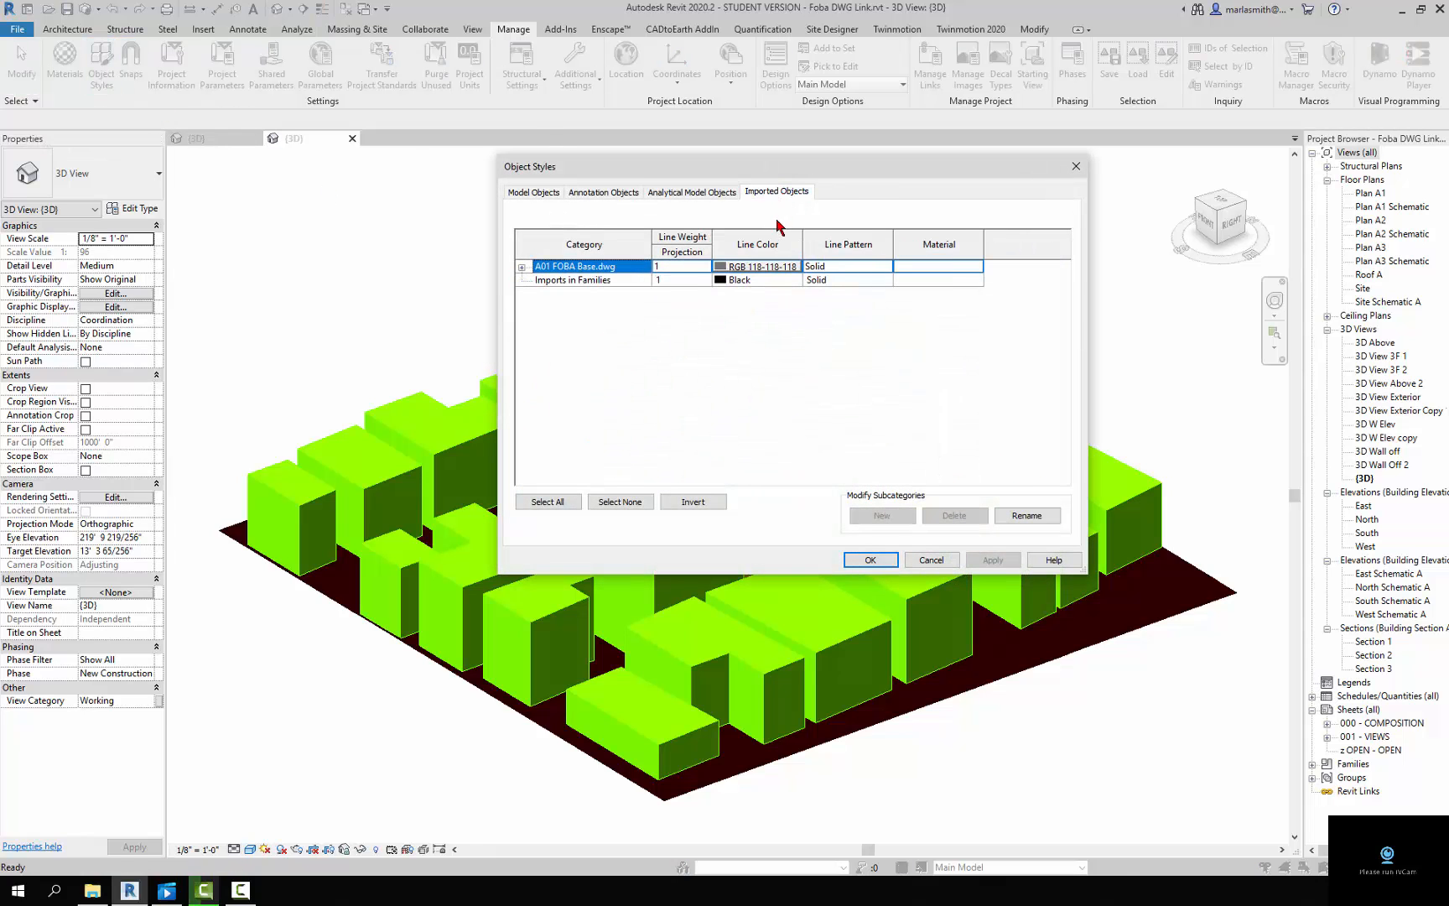
{"action": "left_click", "coordinate": [522, 266]}
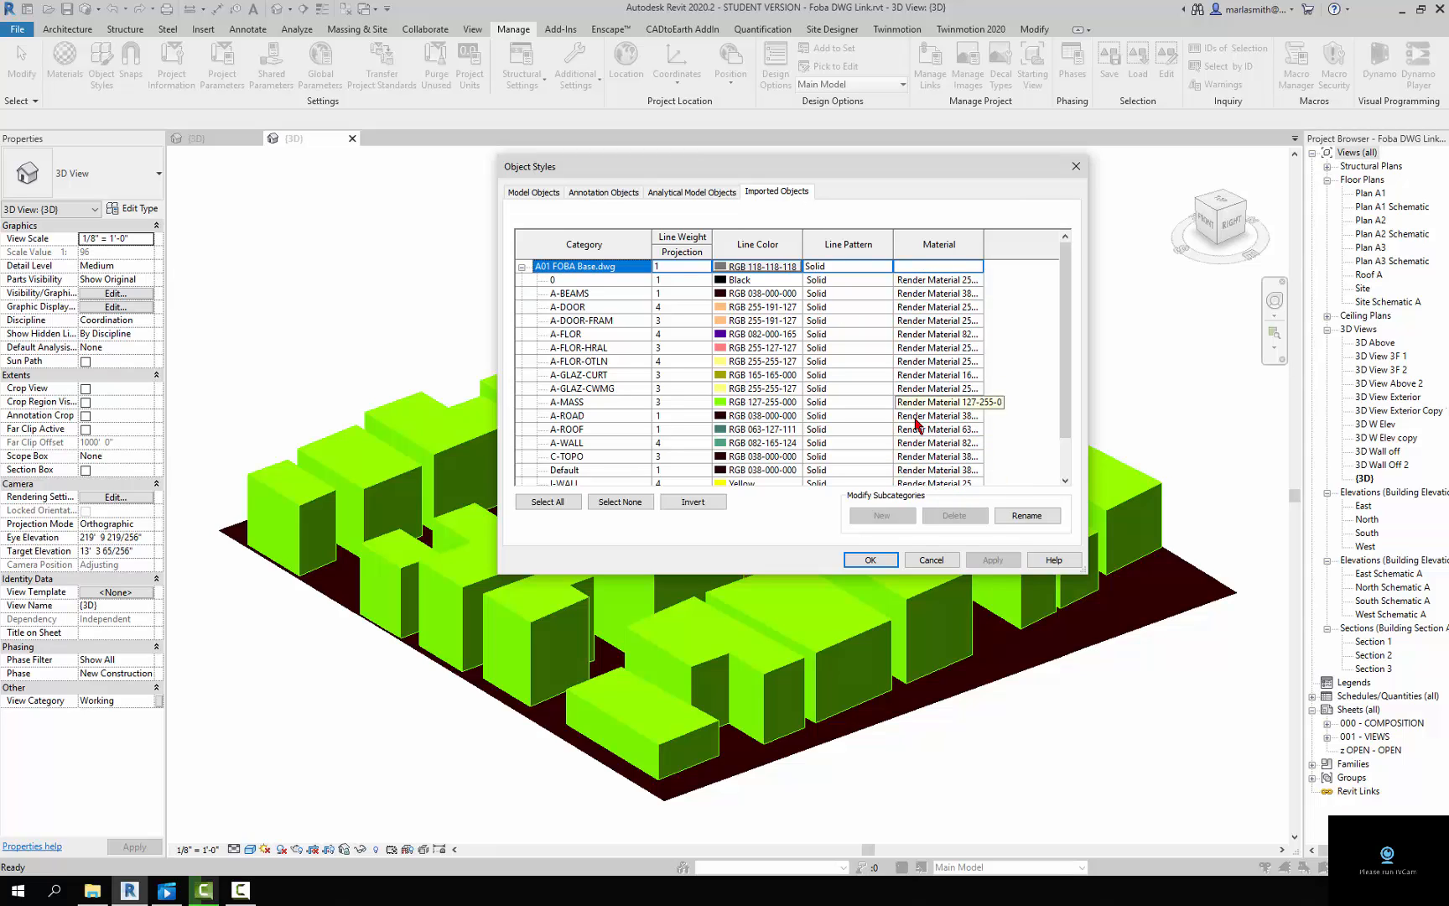
{"action": "left_click", "coordinate": [931, 559]}
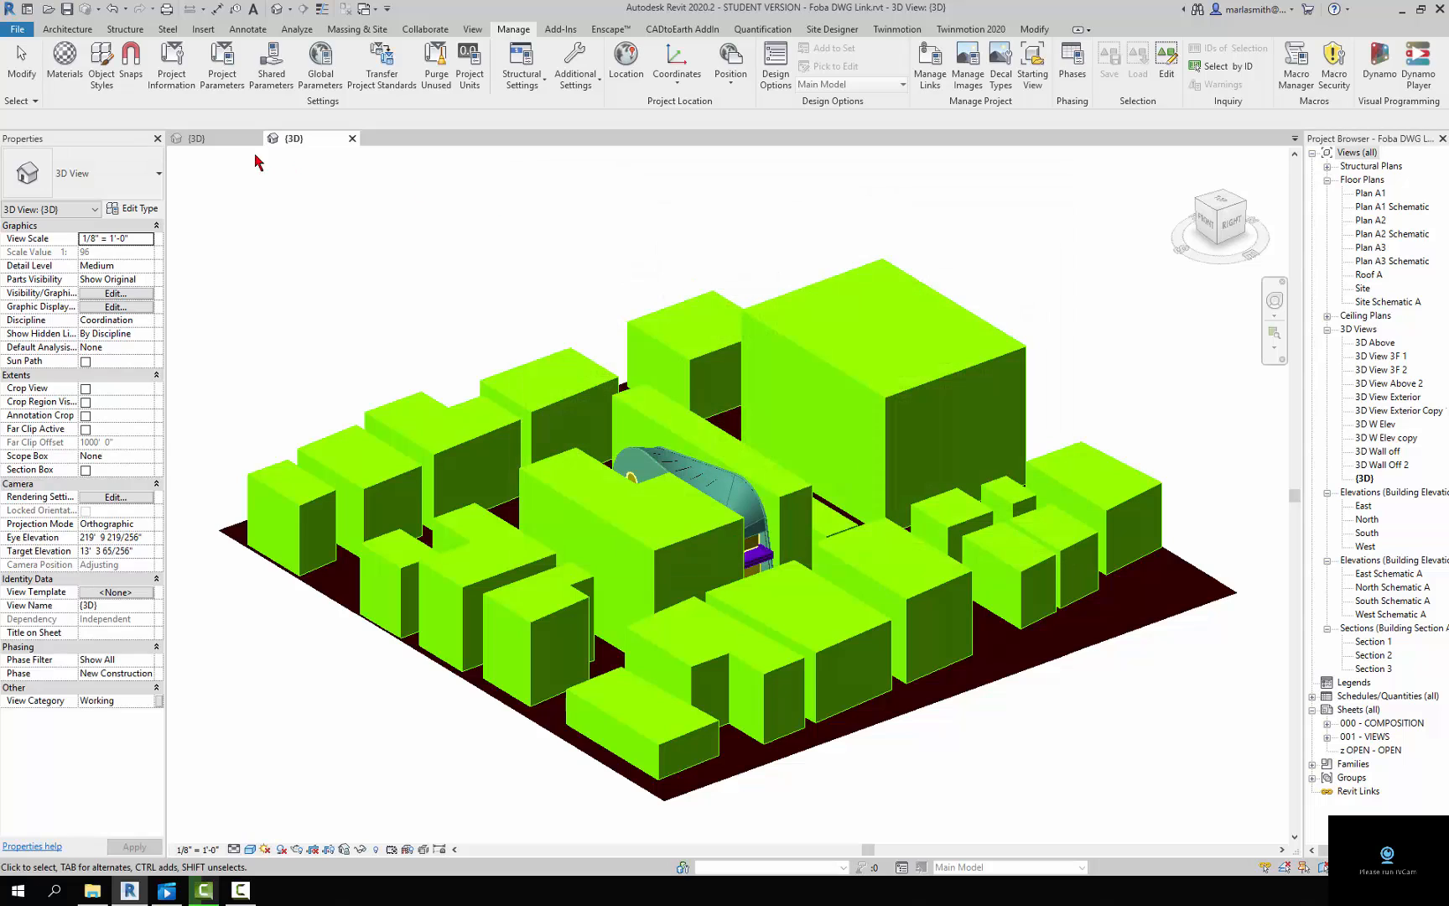
Switch to the Foba 3DM Import project's 3D view and check the imported categories in its visibility overrides.
{"action": "left_click", "coordinate": [219, 141]}
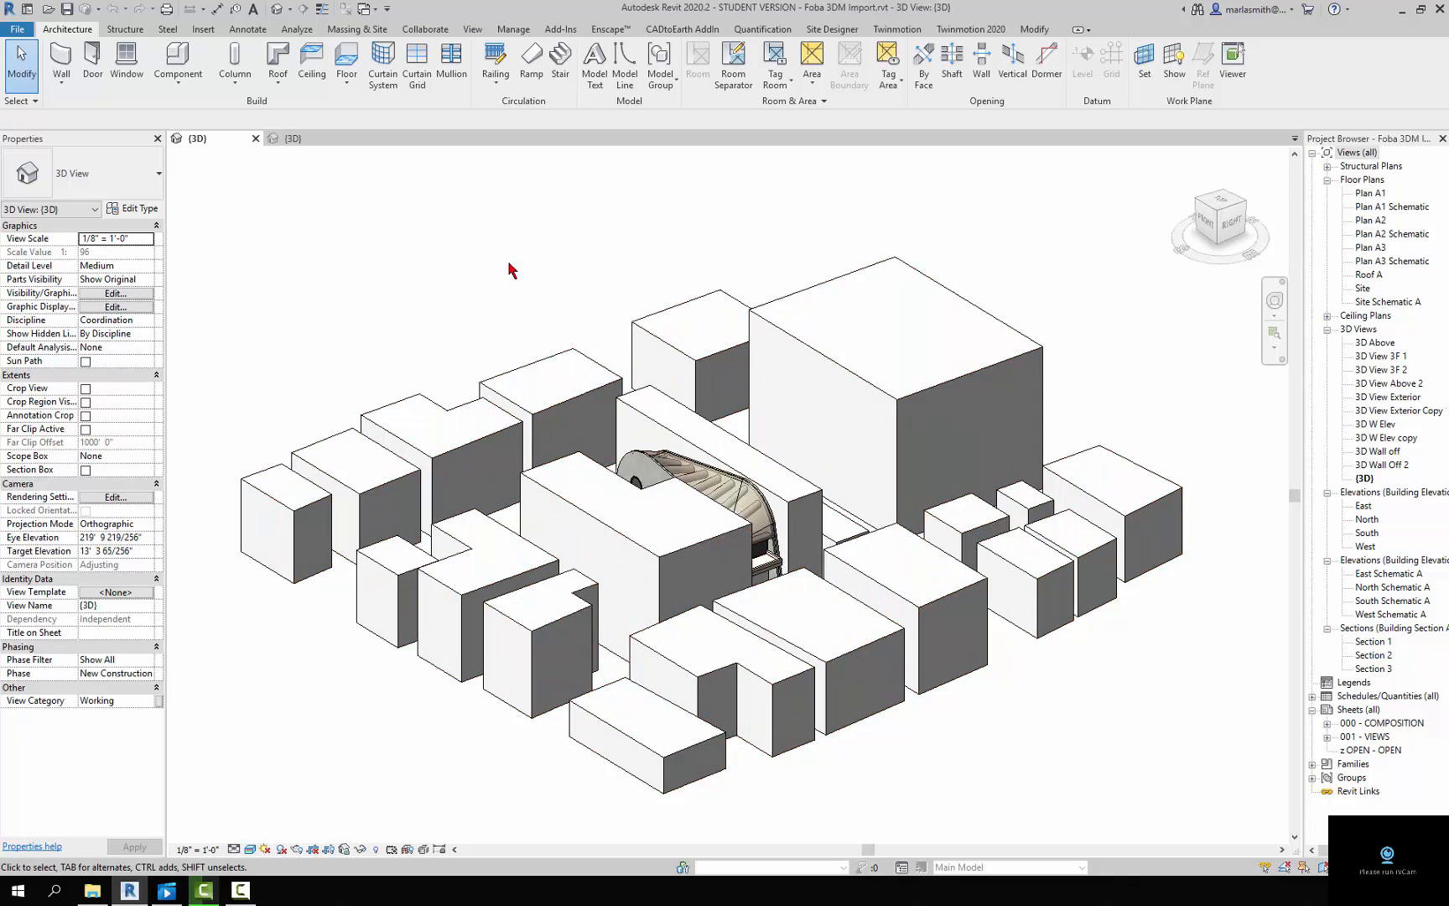
{"action": "key", "text": "v"}
{"action": "key", "text": "v"}
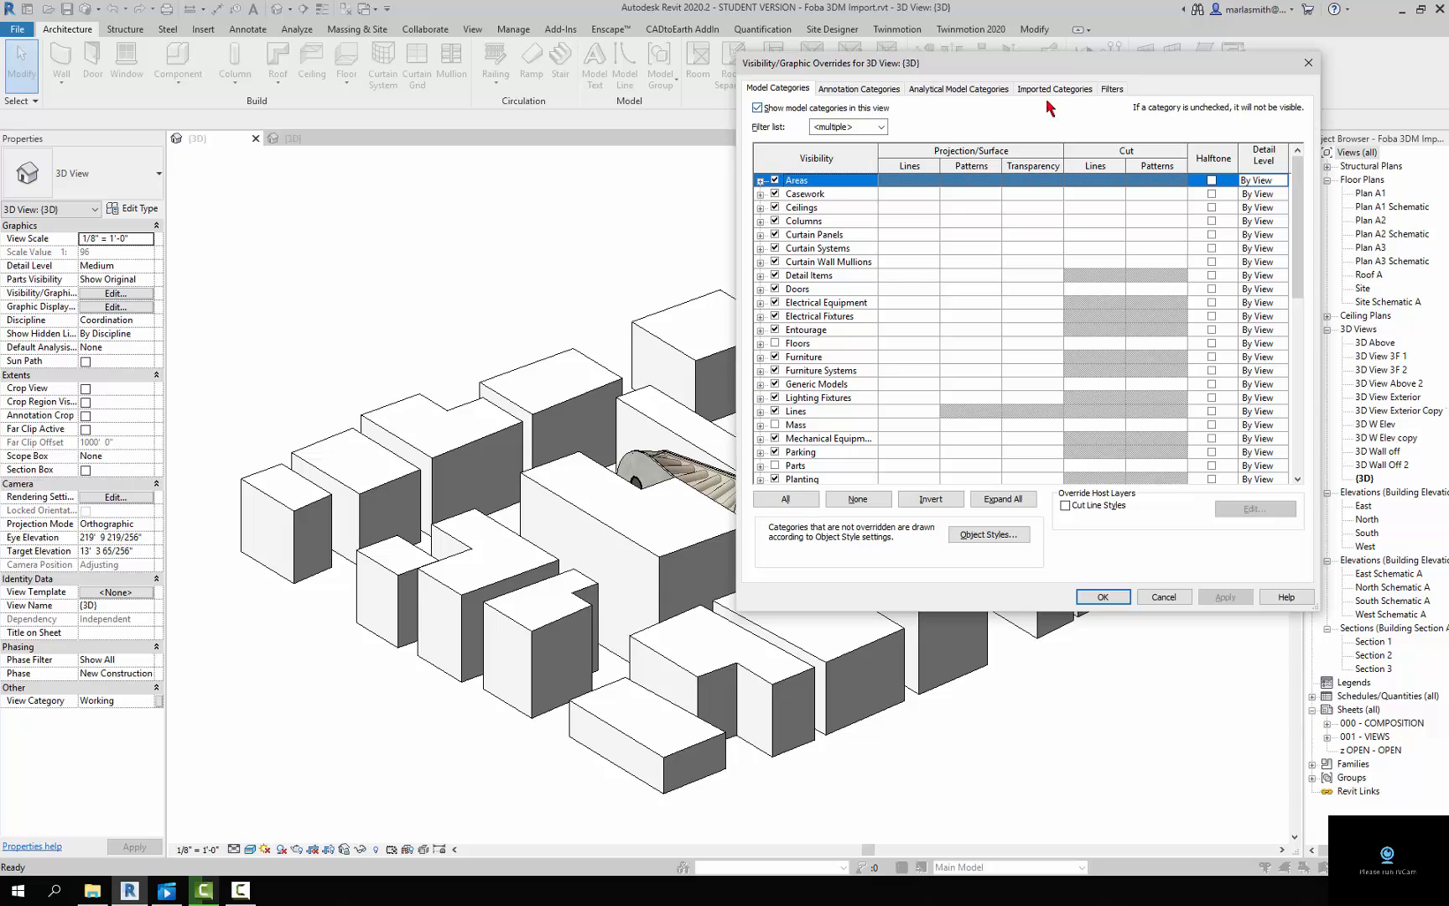
{"action": "left_click", "coordinate": [1060, 97]}
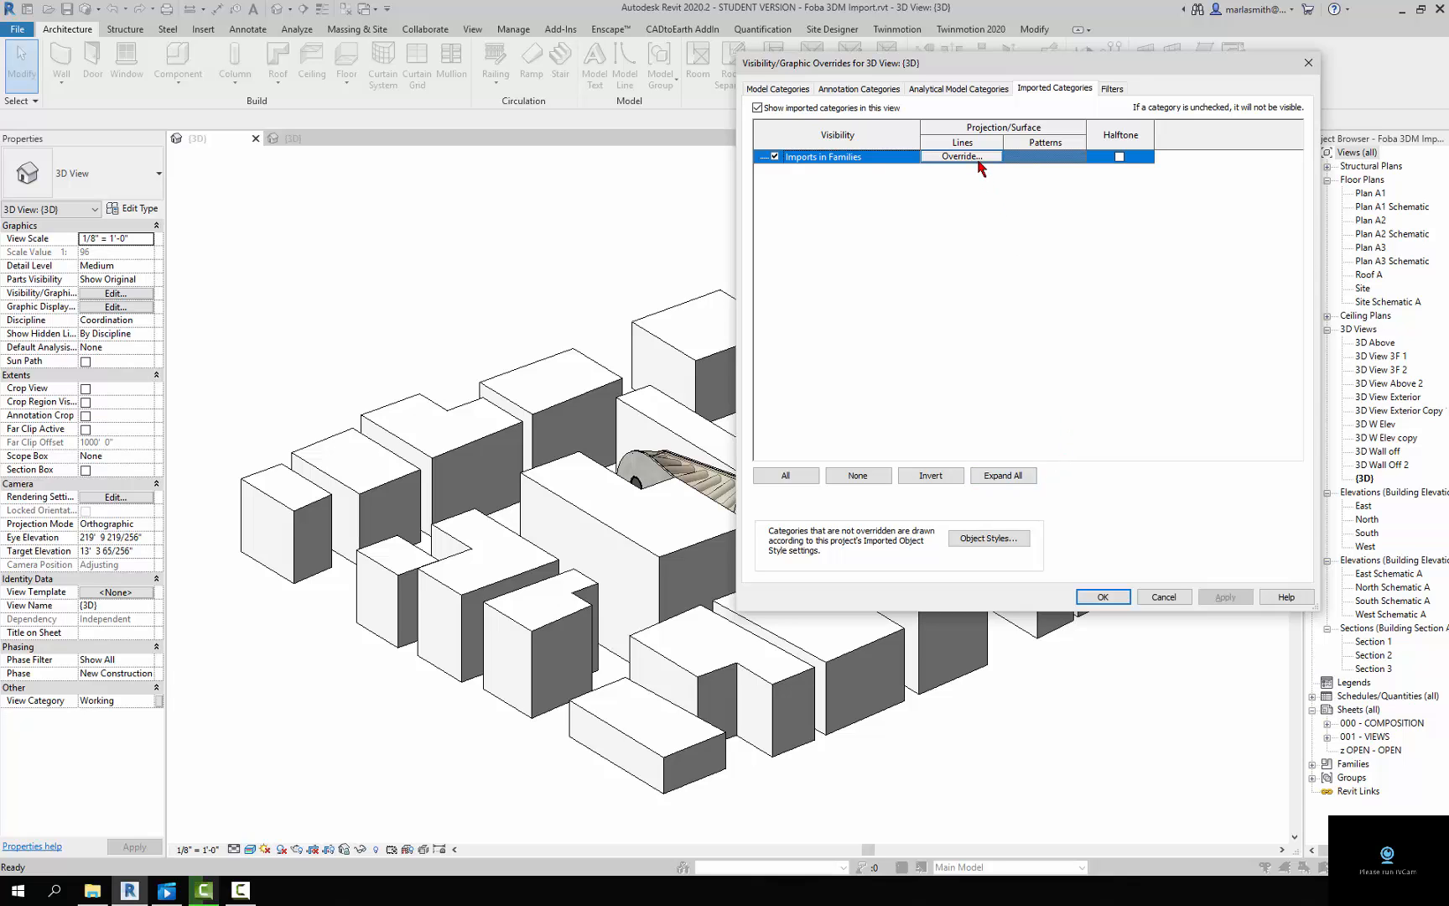
{"action": "left_click", "coordinate": [1163, 597]}
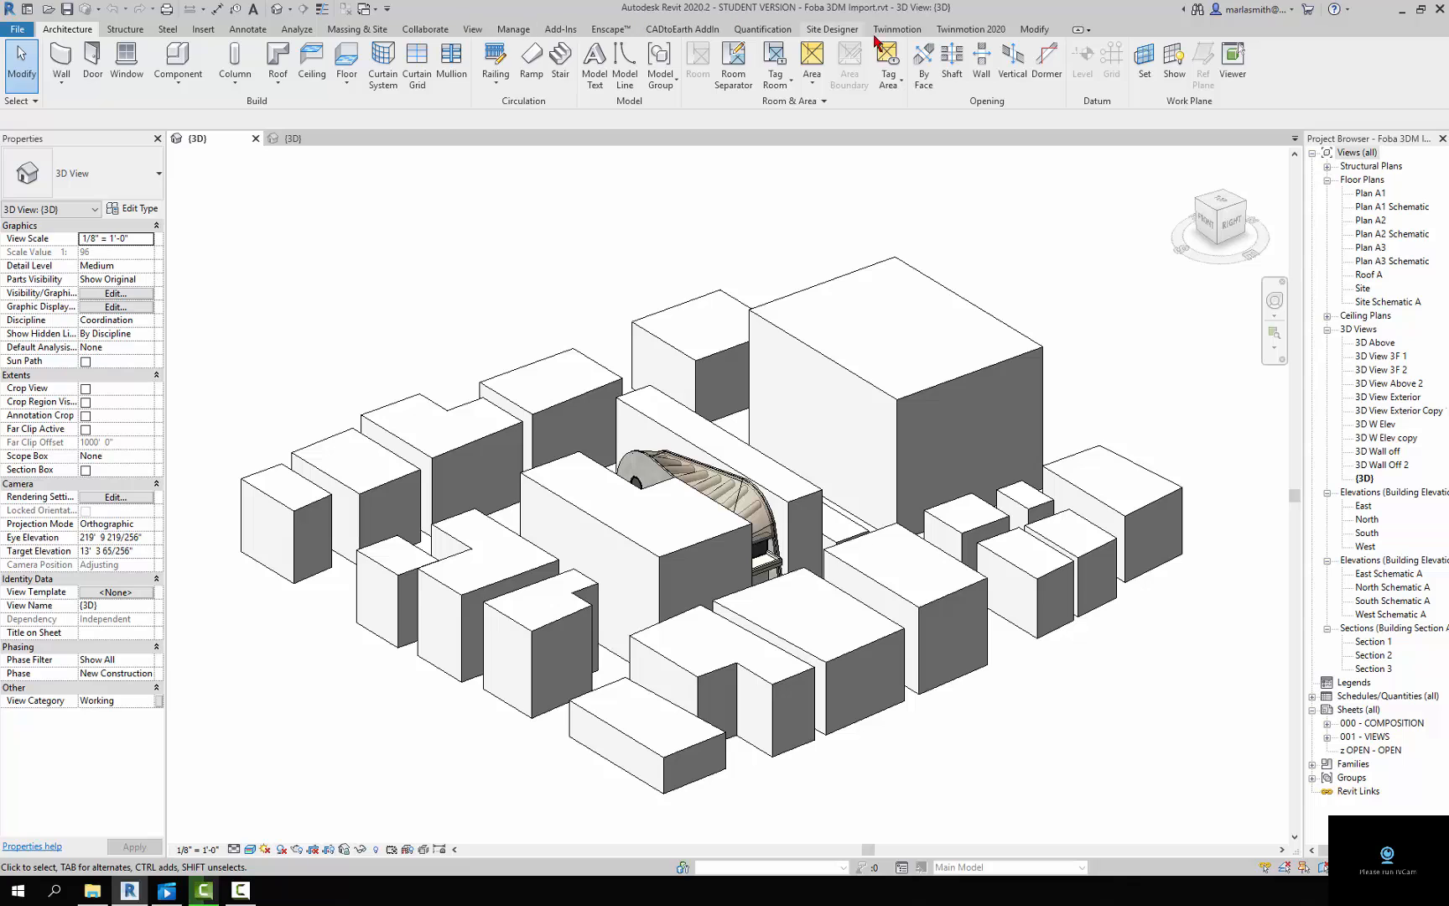
Check the imported objects in the Foba 3DM Import project's object styles.
{"action": "left_click", "coordinate": [513, 30]}
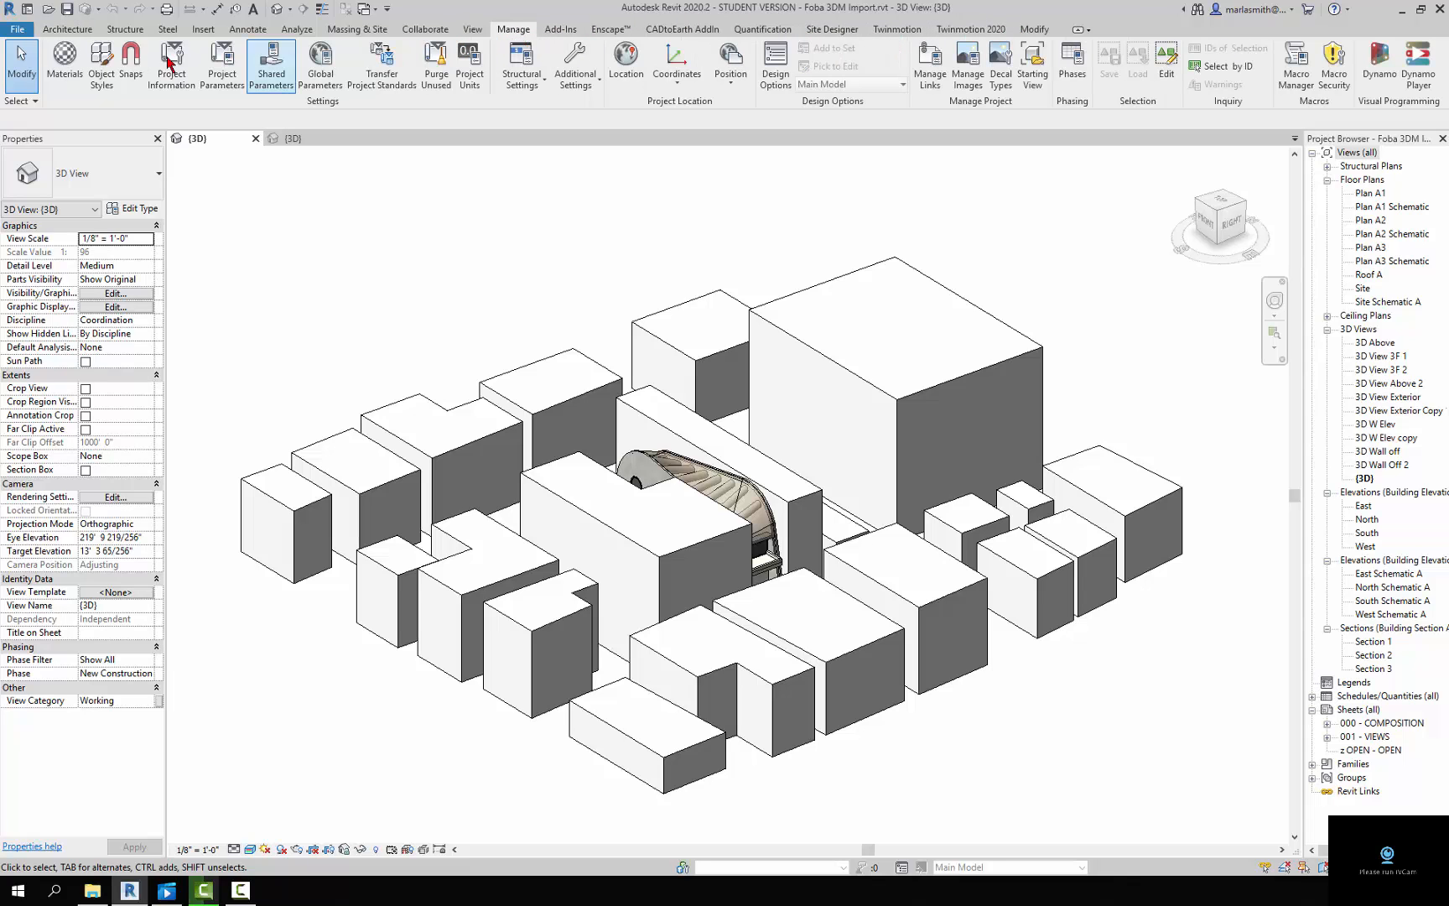
{"action": "left_click", "coordinate": [102, 66]}
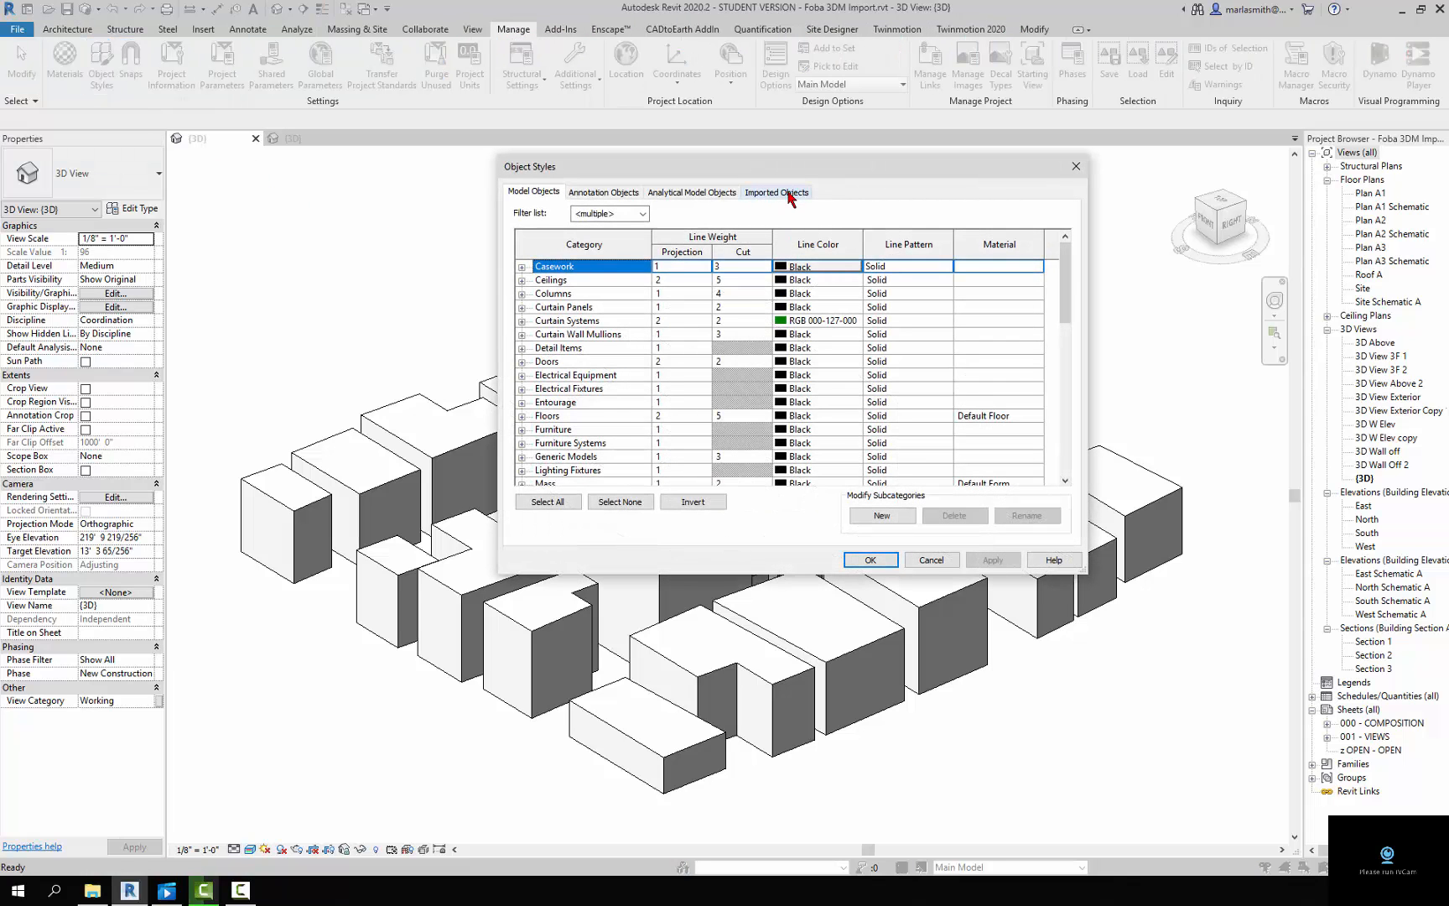
{"action": "left_click", "coordinate": [791, 195]}
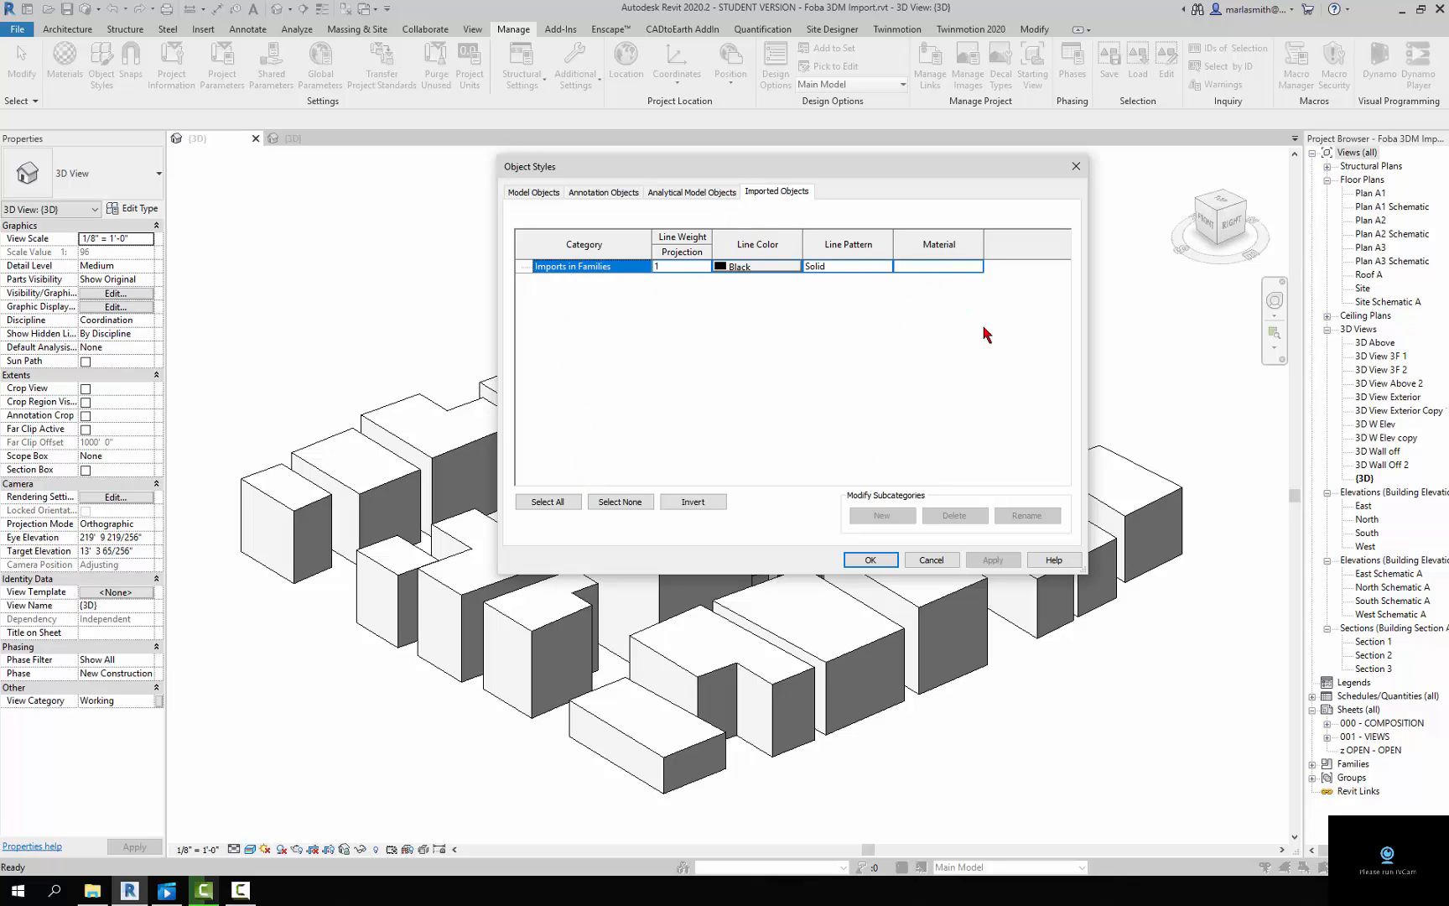
{"action": "left_click", "coordinate": [939, 564]}
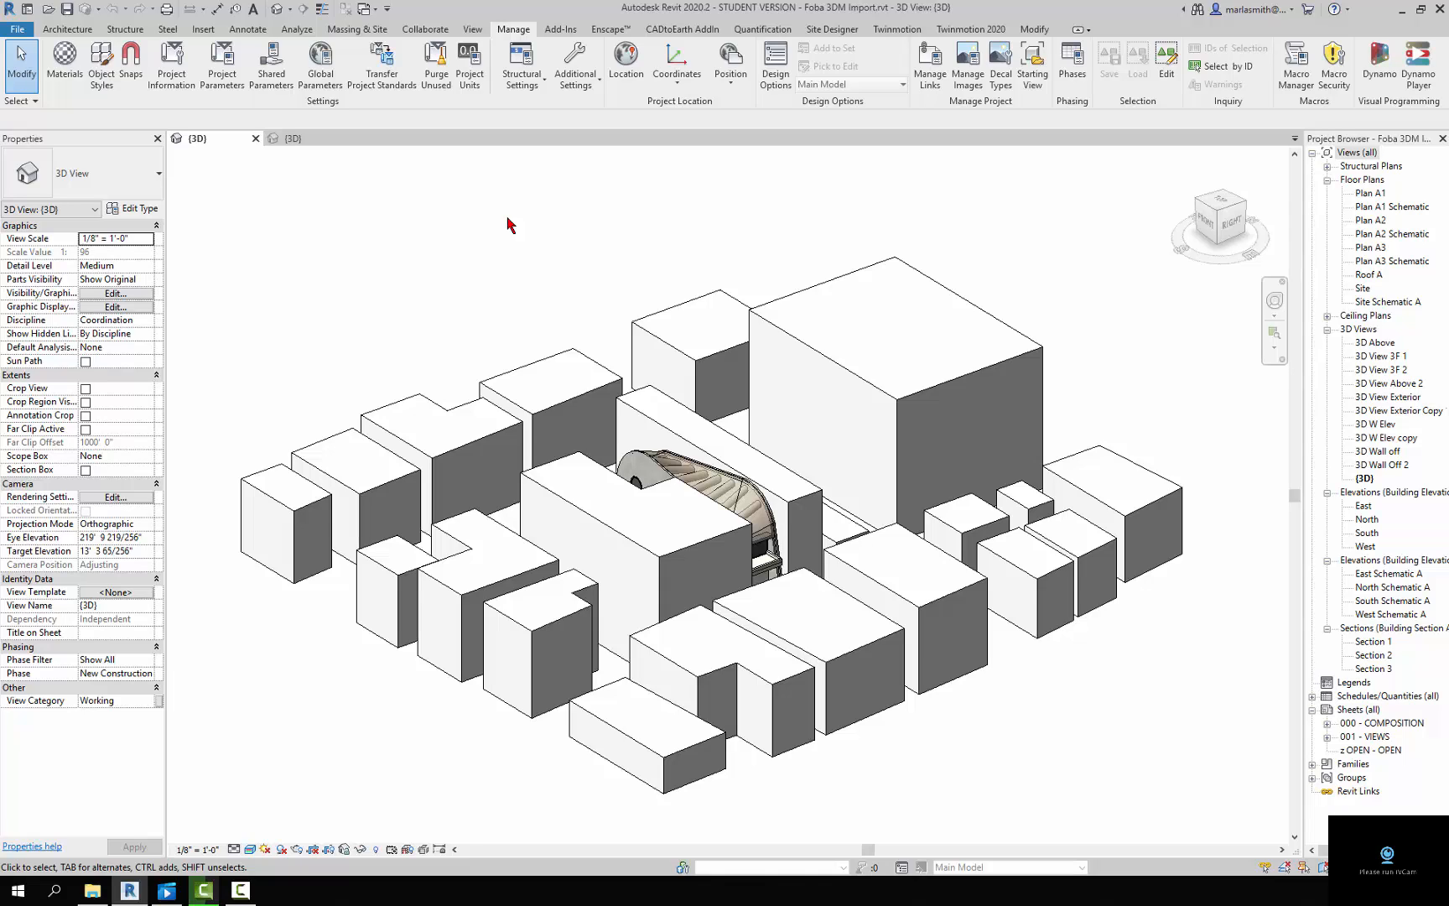
Close the Foba 3DM Import 3D view and open the 000 - COMPOSITION sheet of the DWG link project.
{"action": "left_click", "coordinate": [256, 138]}
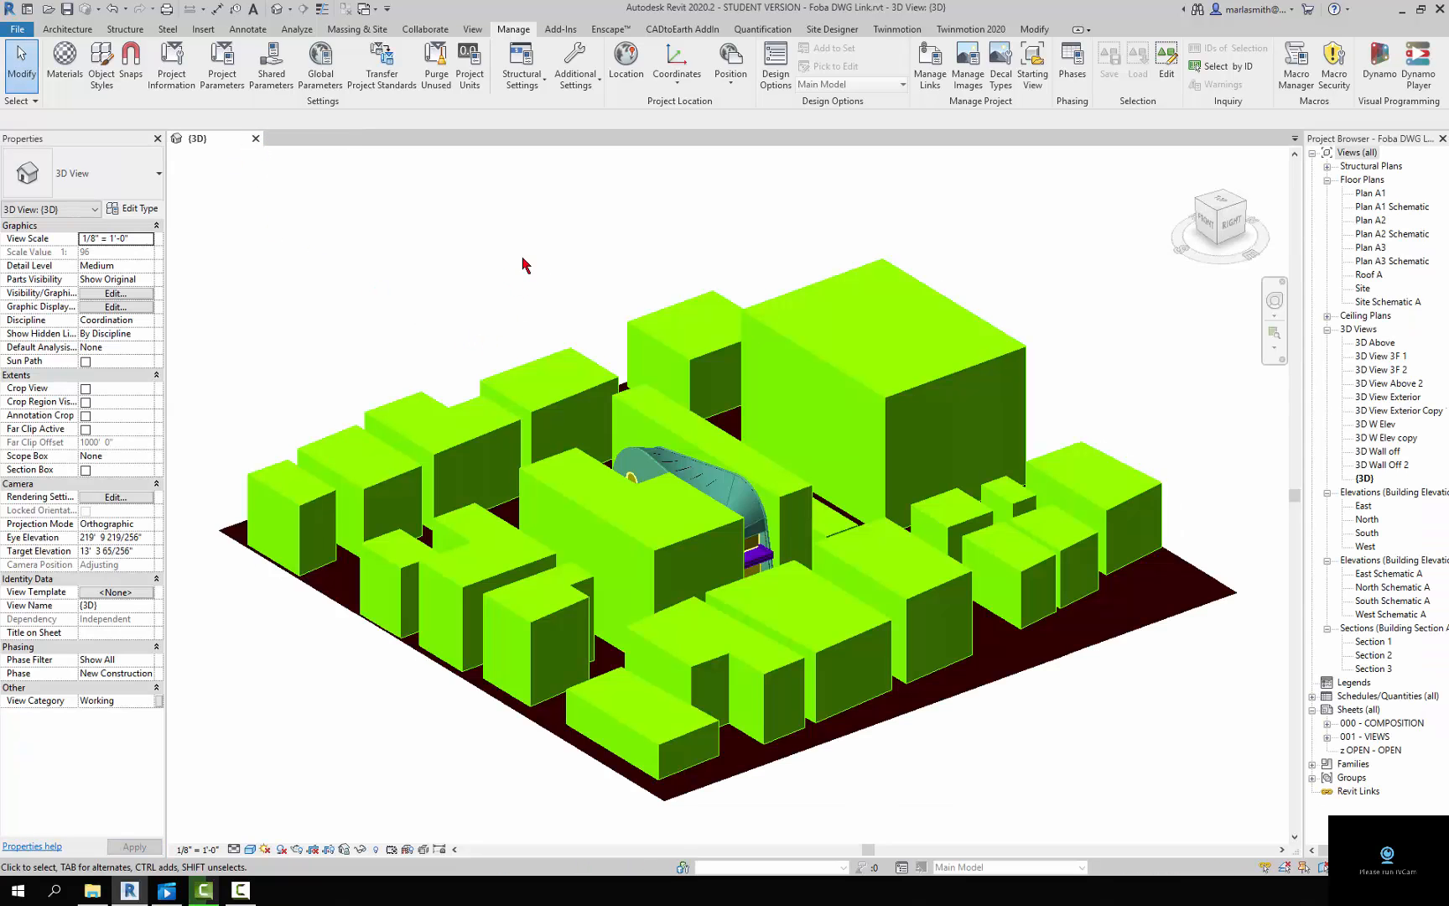
{"action": "double_click", "coordinate": [1379, 723]}
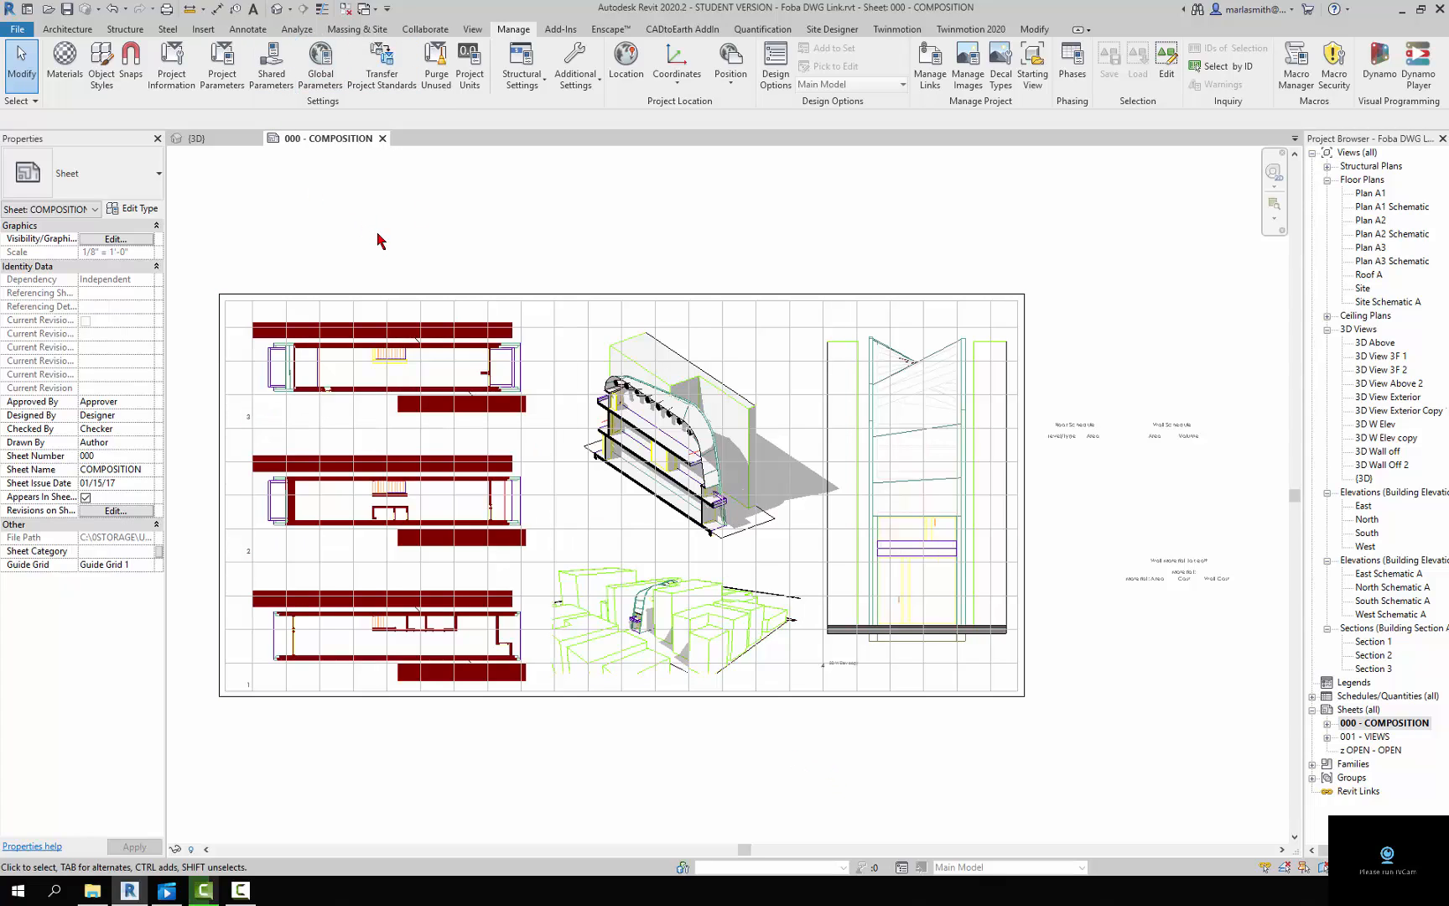
Open the Plan A1 Schematic floor plan and expand the A01 FOBA Base.dwg layers in its imported category overrides.
{"action": "double_click", "coordinate": [1384, 208]}
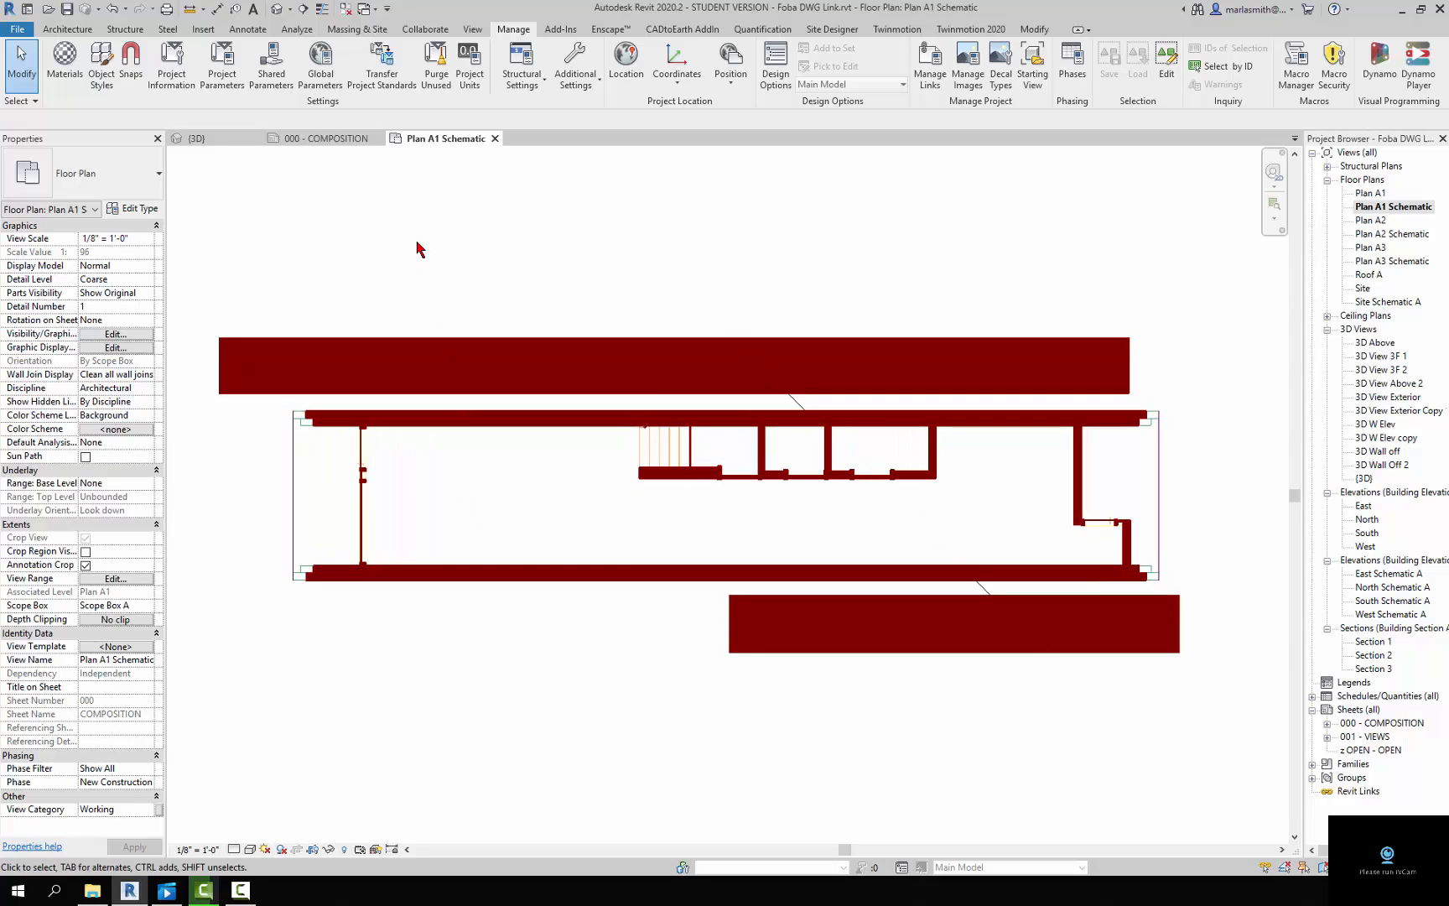
{"action": "key", "text": "v"}
{"action": "key", "text": "v"}
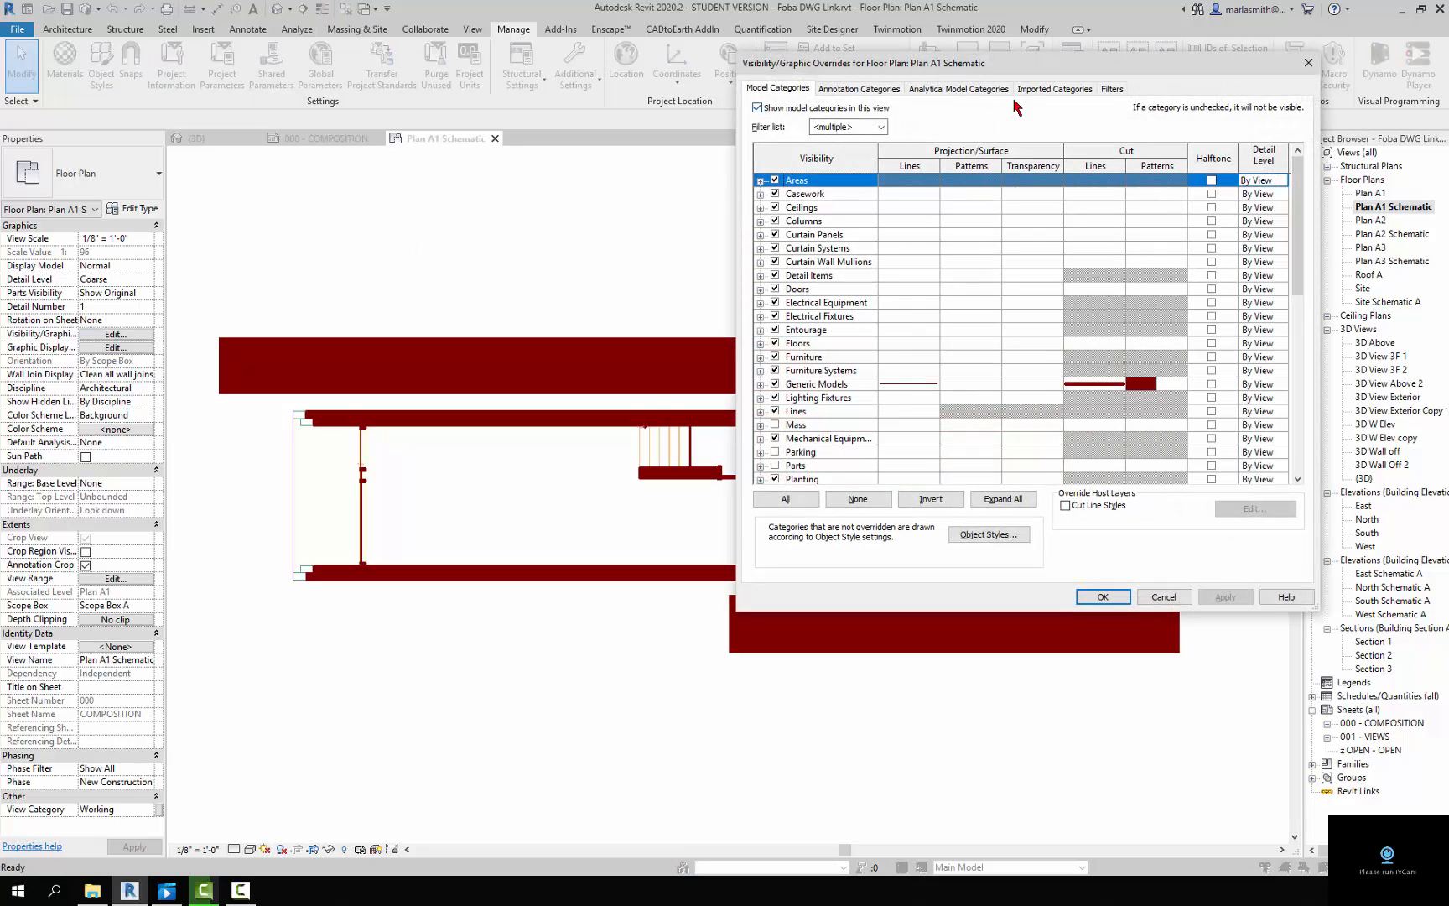
{"action": "left_click", "coordinate": [1057, 91]}
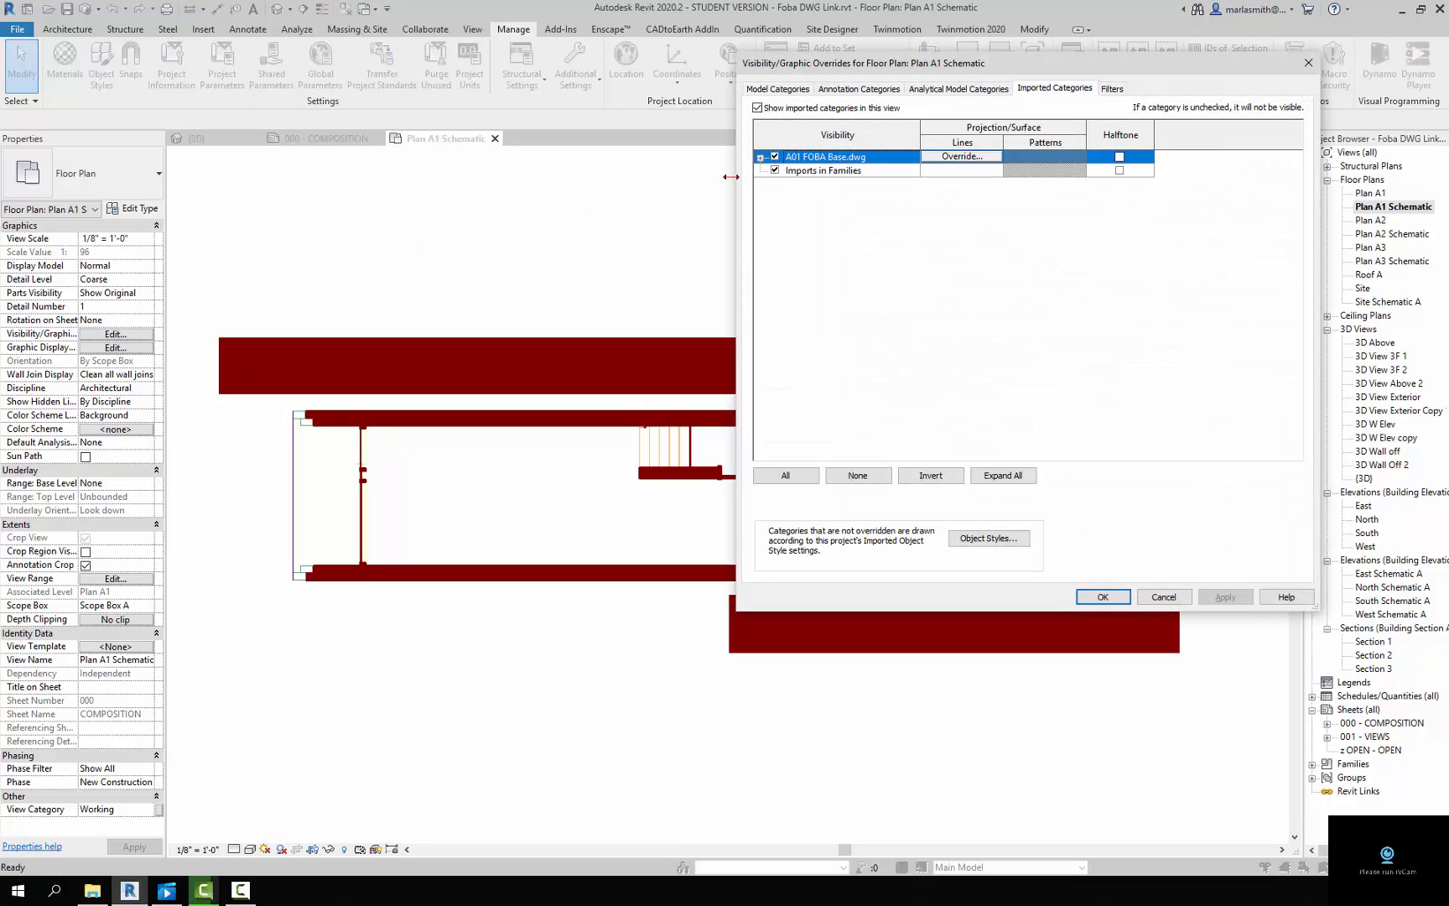
{"action": "left_click", "coordinate": [760, 157]}
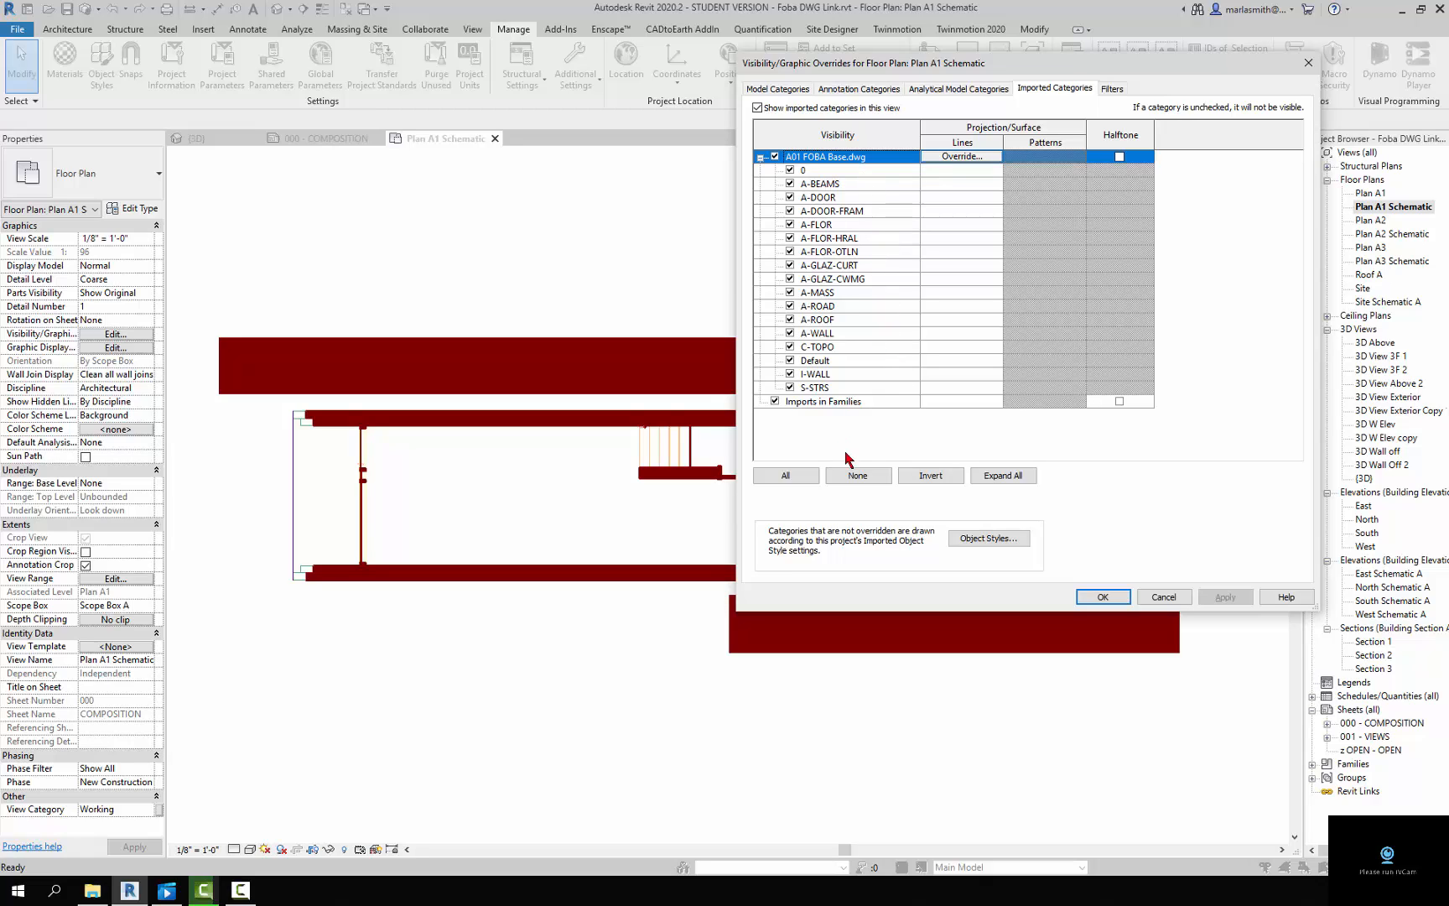
Override the projection line color of all imported categories in Plan A1 Schematic with dark red, RGB 128-000-000.
{"action": "left_click", "coordinate": [797, 477]}
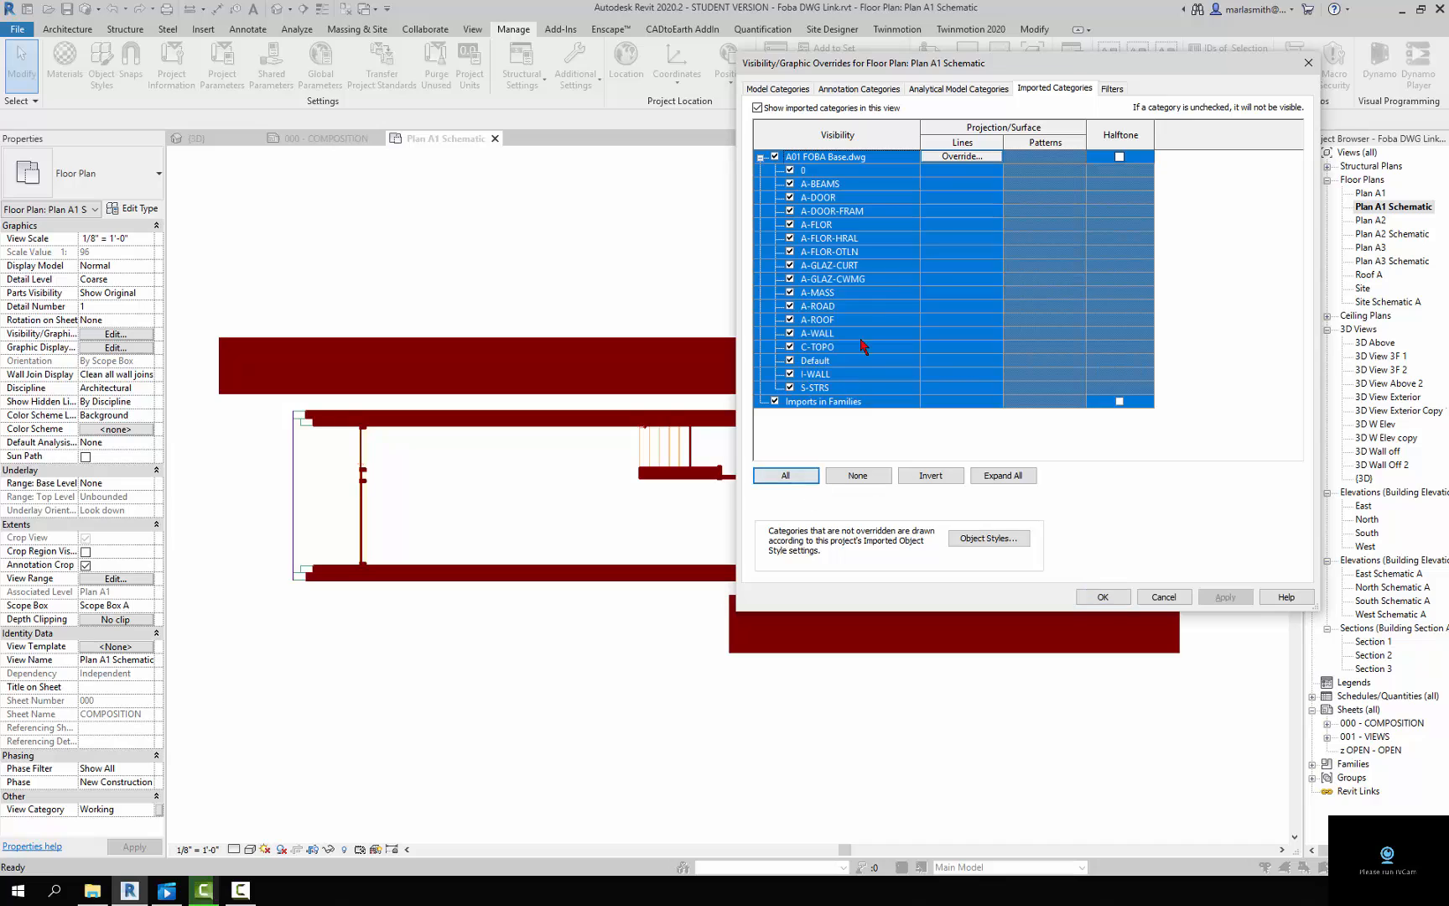
{"action": "left_click", "coordinate": [962, 172]}
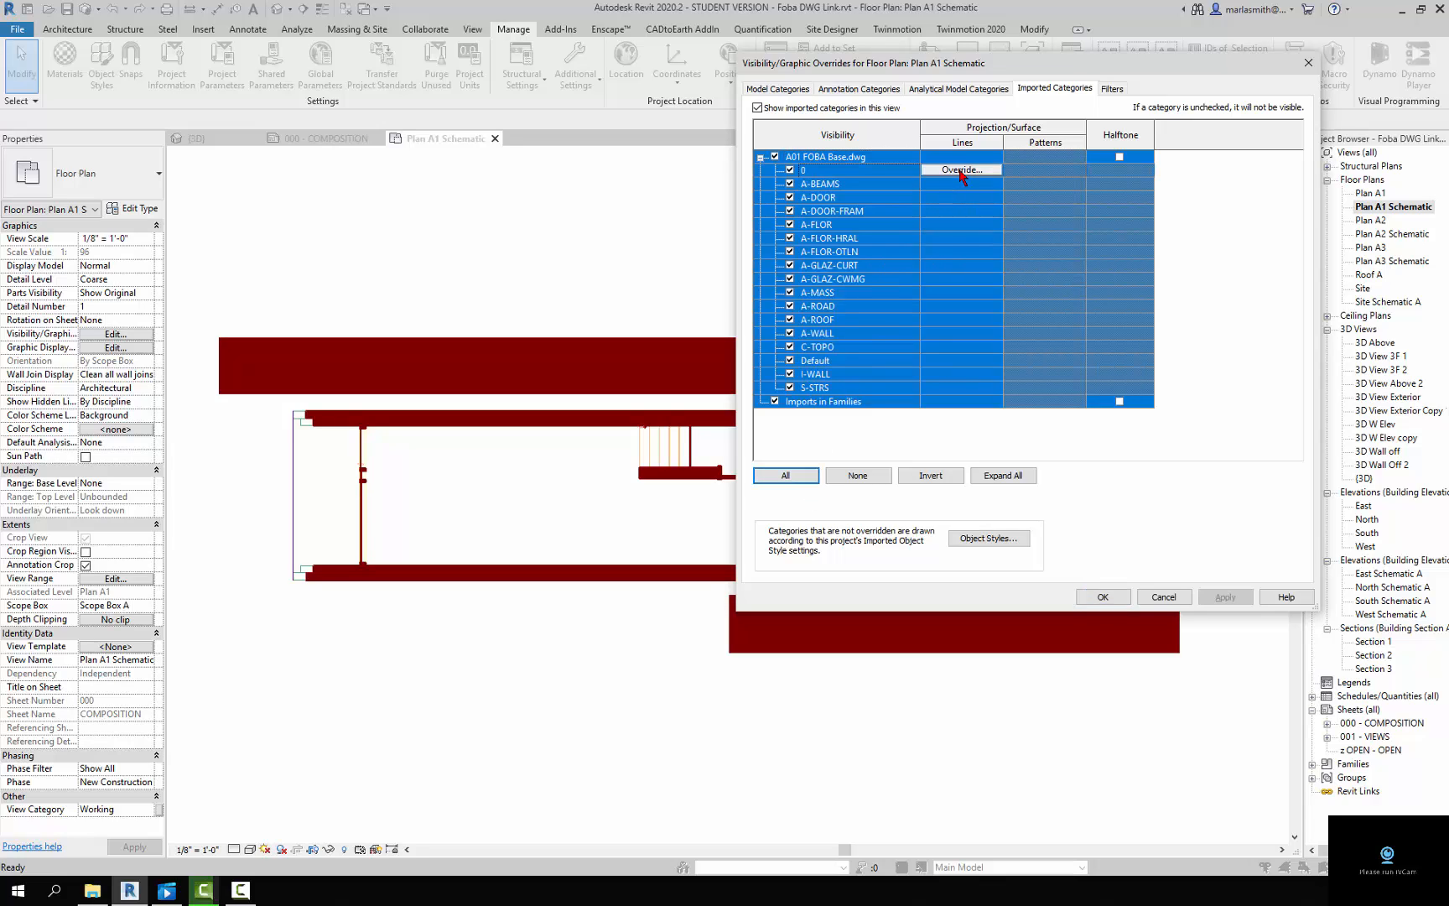
{"action": "left_click", "coordinate": [962, 170]}
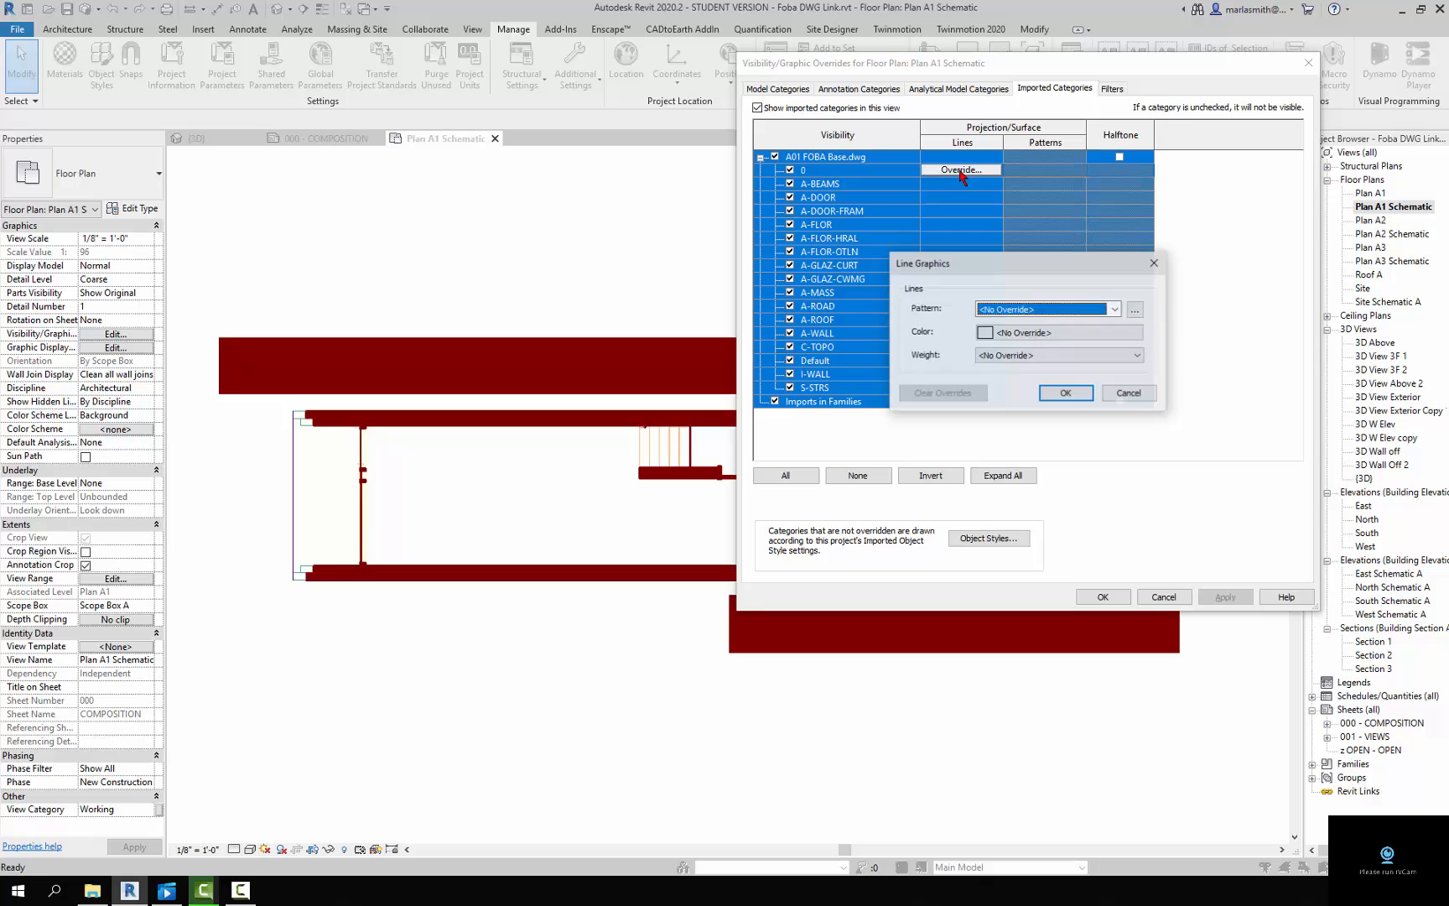
{"action": "left_click", "coordinate": [1006, 335]}
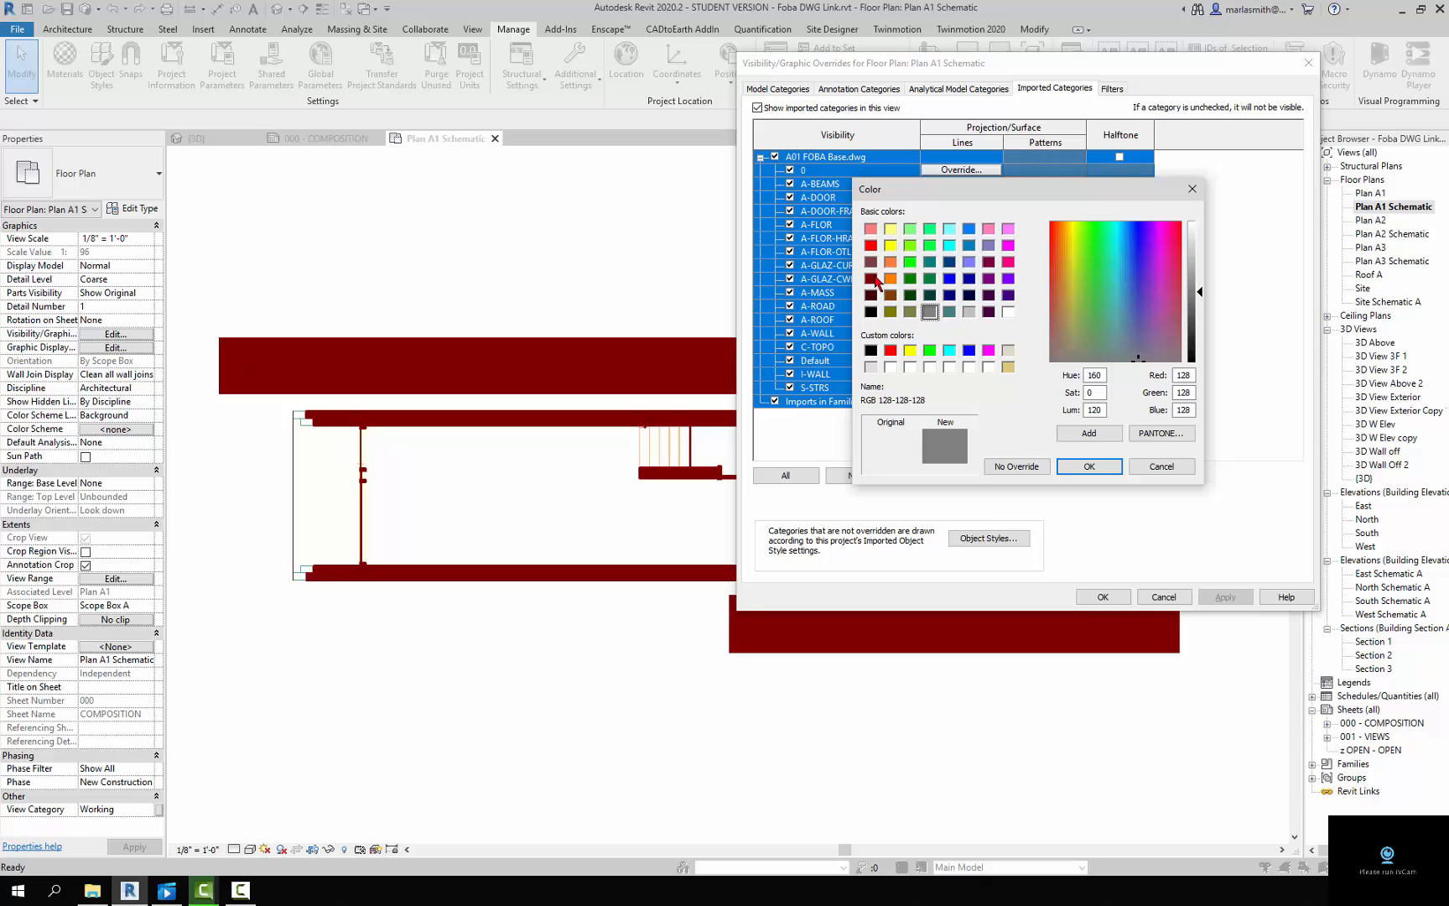
{"action": "left_click", "coordinate": [871, 280]}
{"action": "left_click", "coordinate": [1088, 466]}
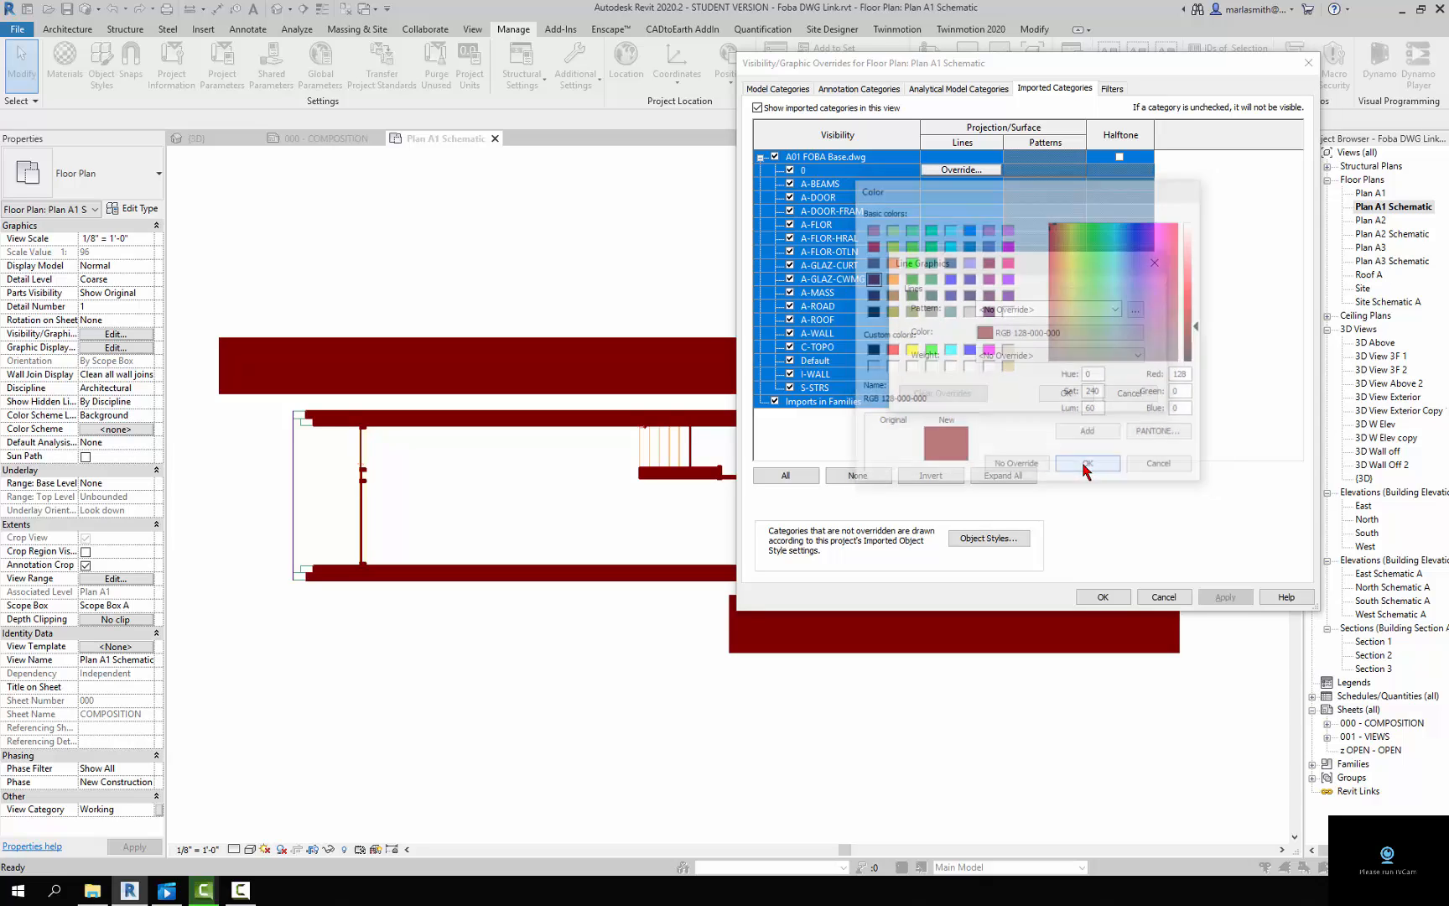
{"action": "left_click", "coordinate": [1064, 394]}
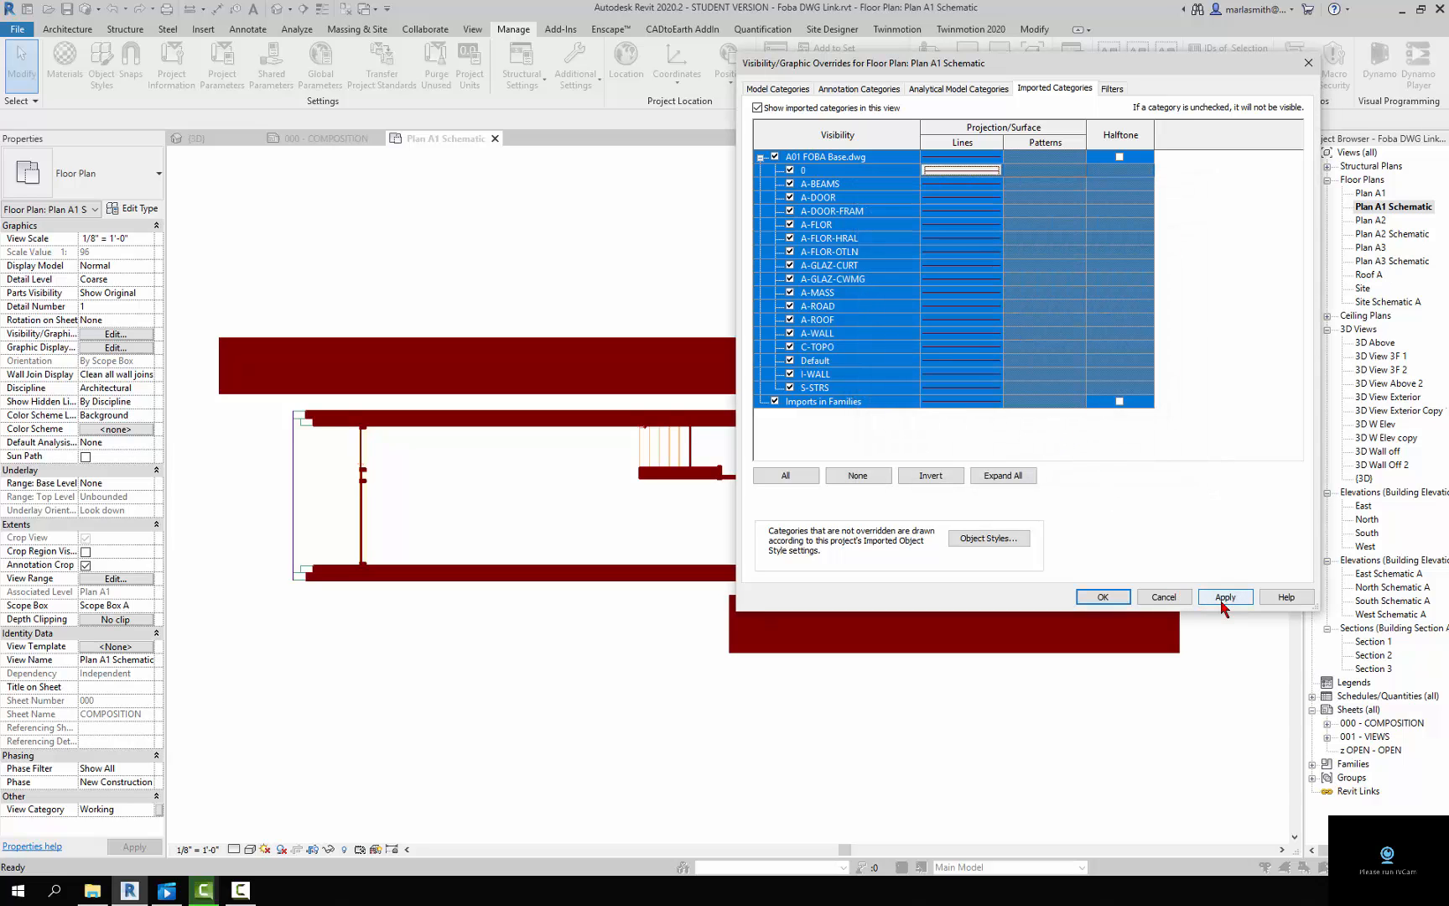
{"action": "left_click", "coordinate": [1102, 599]}
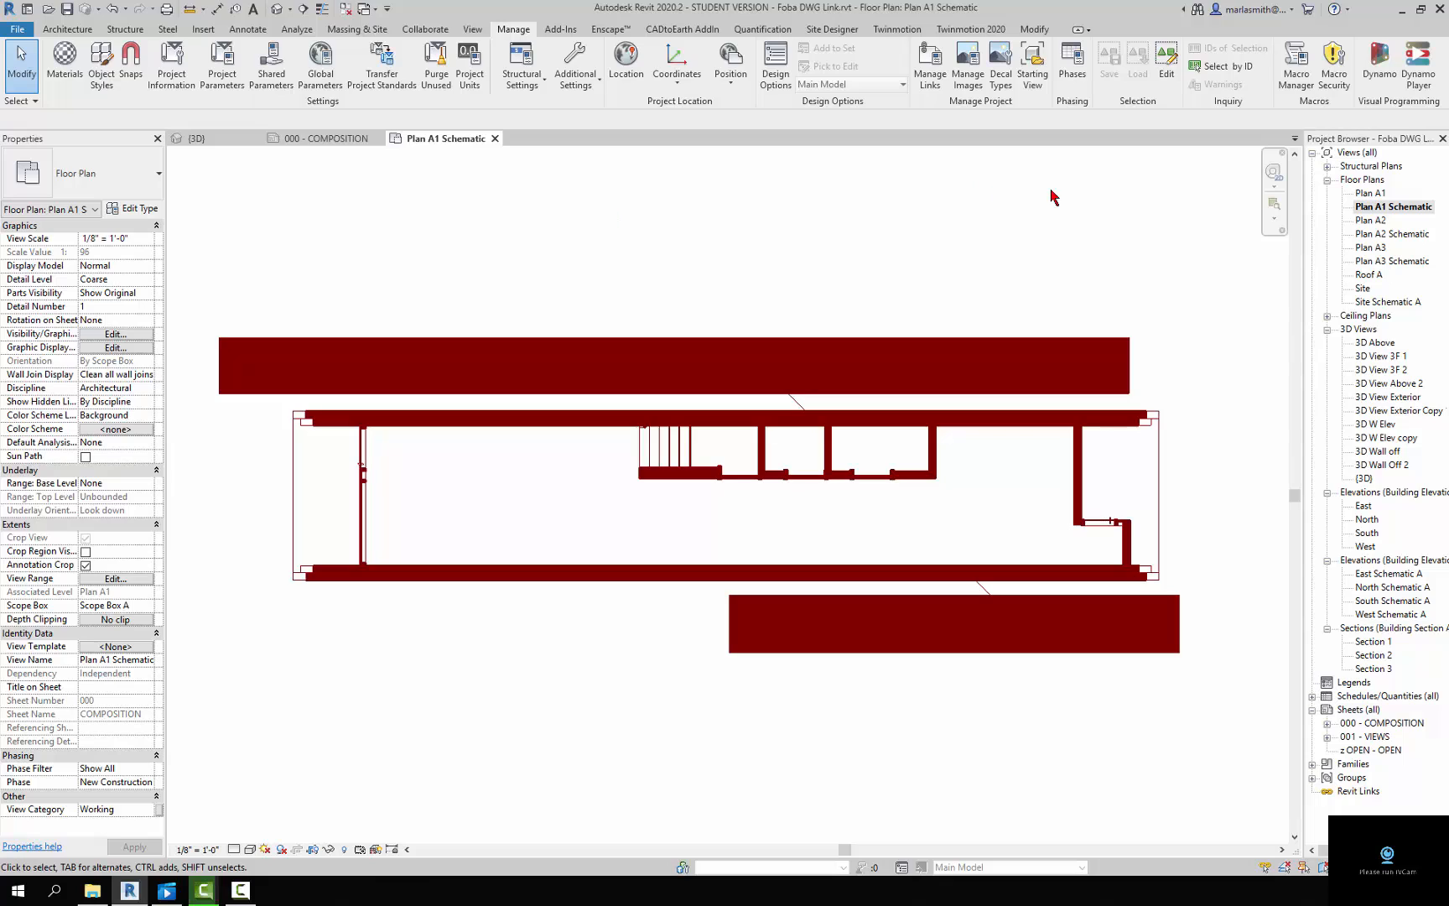
Create a view template named Plan Schematic Red from Plan A1 Schematic and return to the 000 - COMPOSITION sheet.
{"action": "right_click", "coordinate": [1384, 214]}
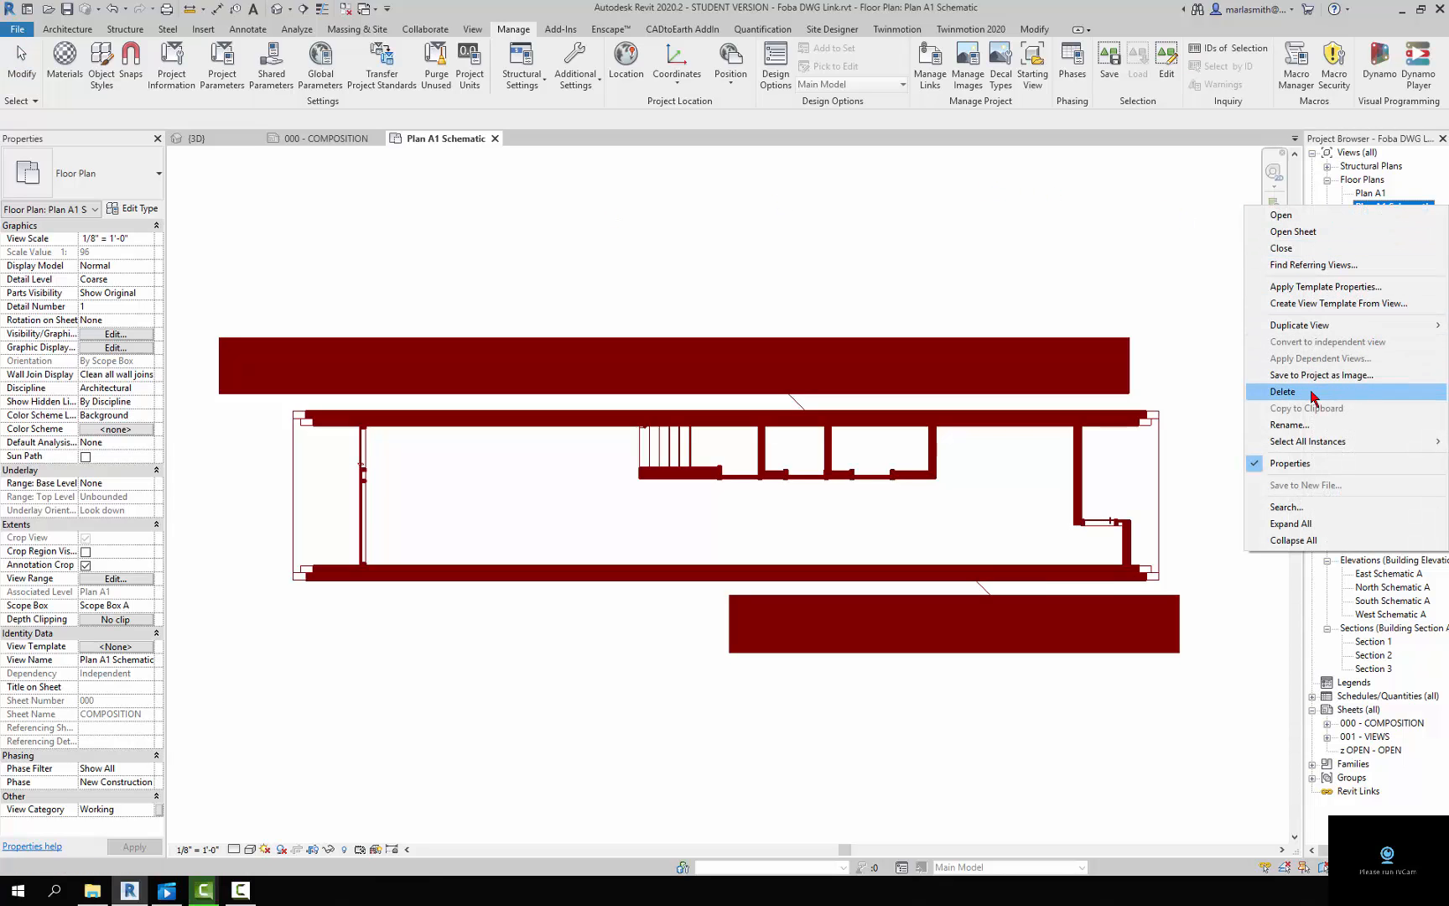
{"action": "left_click", "coordinate": [1310, 303]}
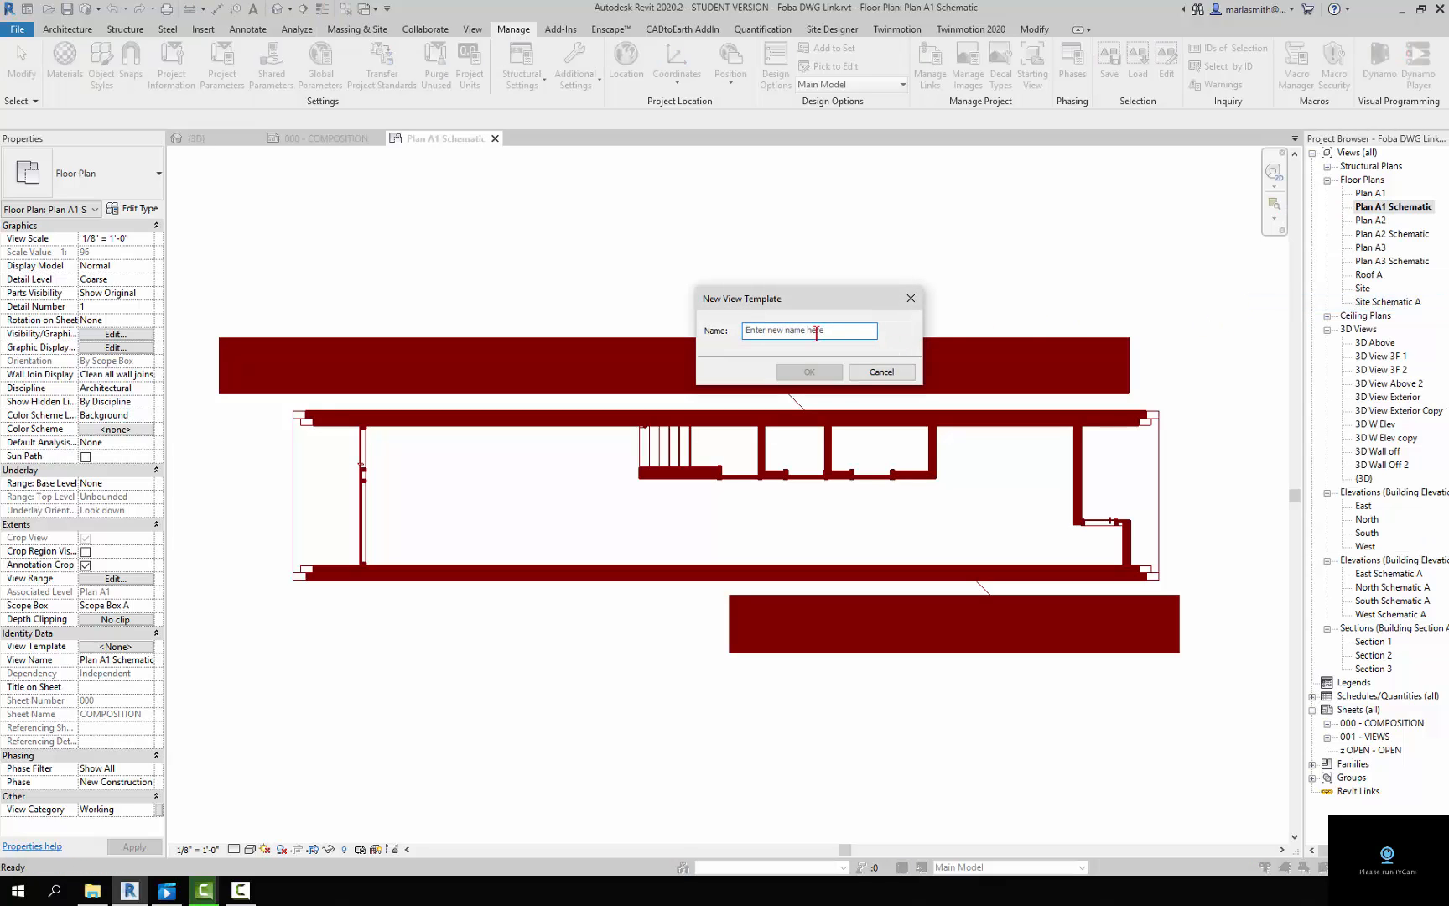
{"action": "type", "text": "Plan Schematic Red"}
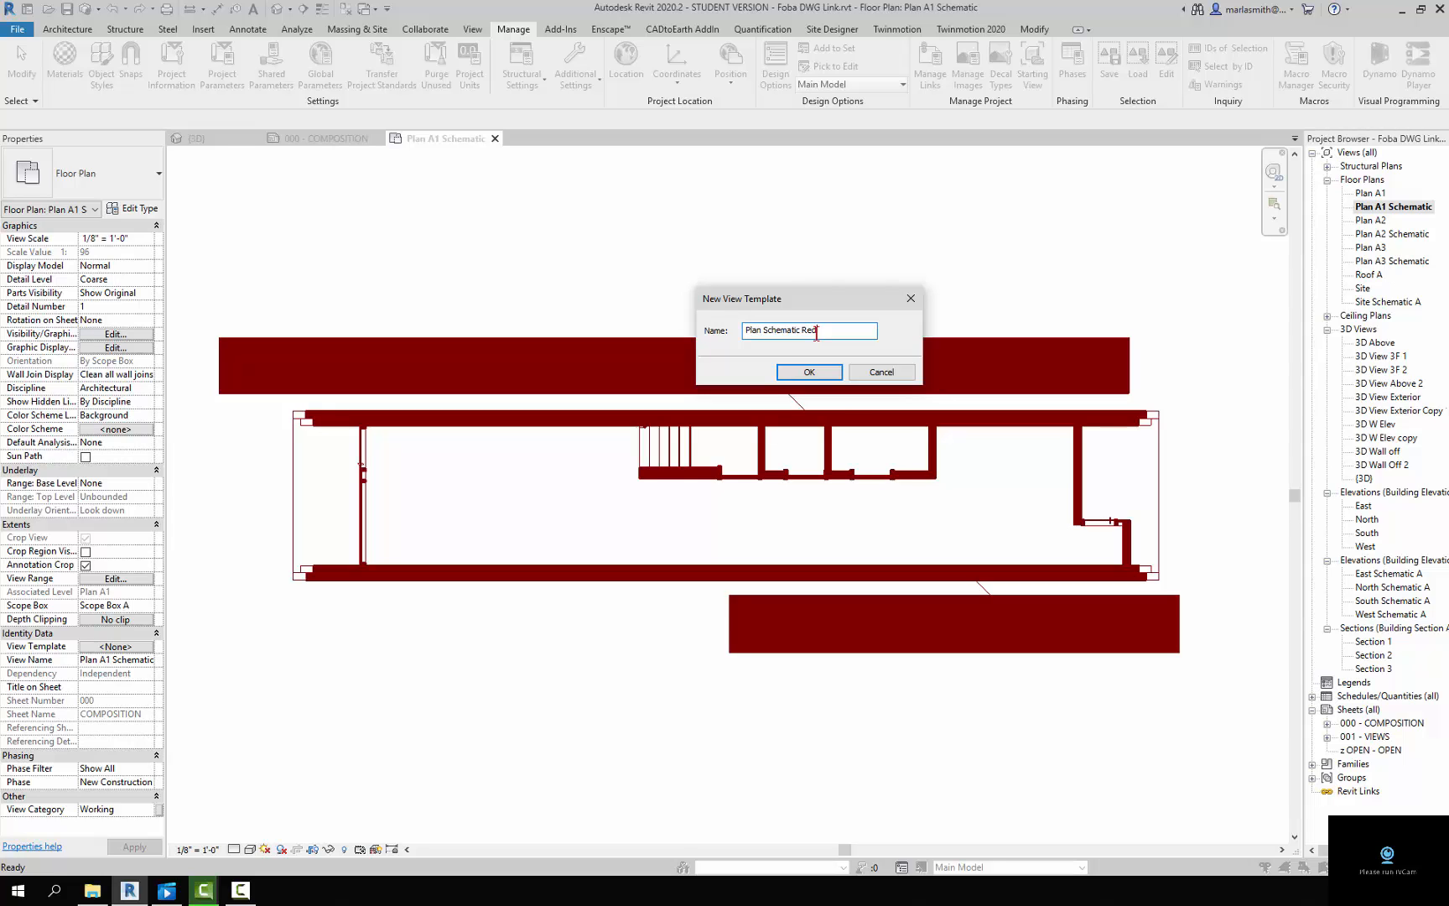
{"action": "key", "text": "Return"}
{"action": "left_click", "coordinate": [695, 461]}
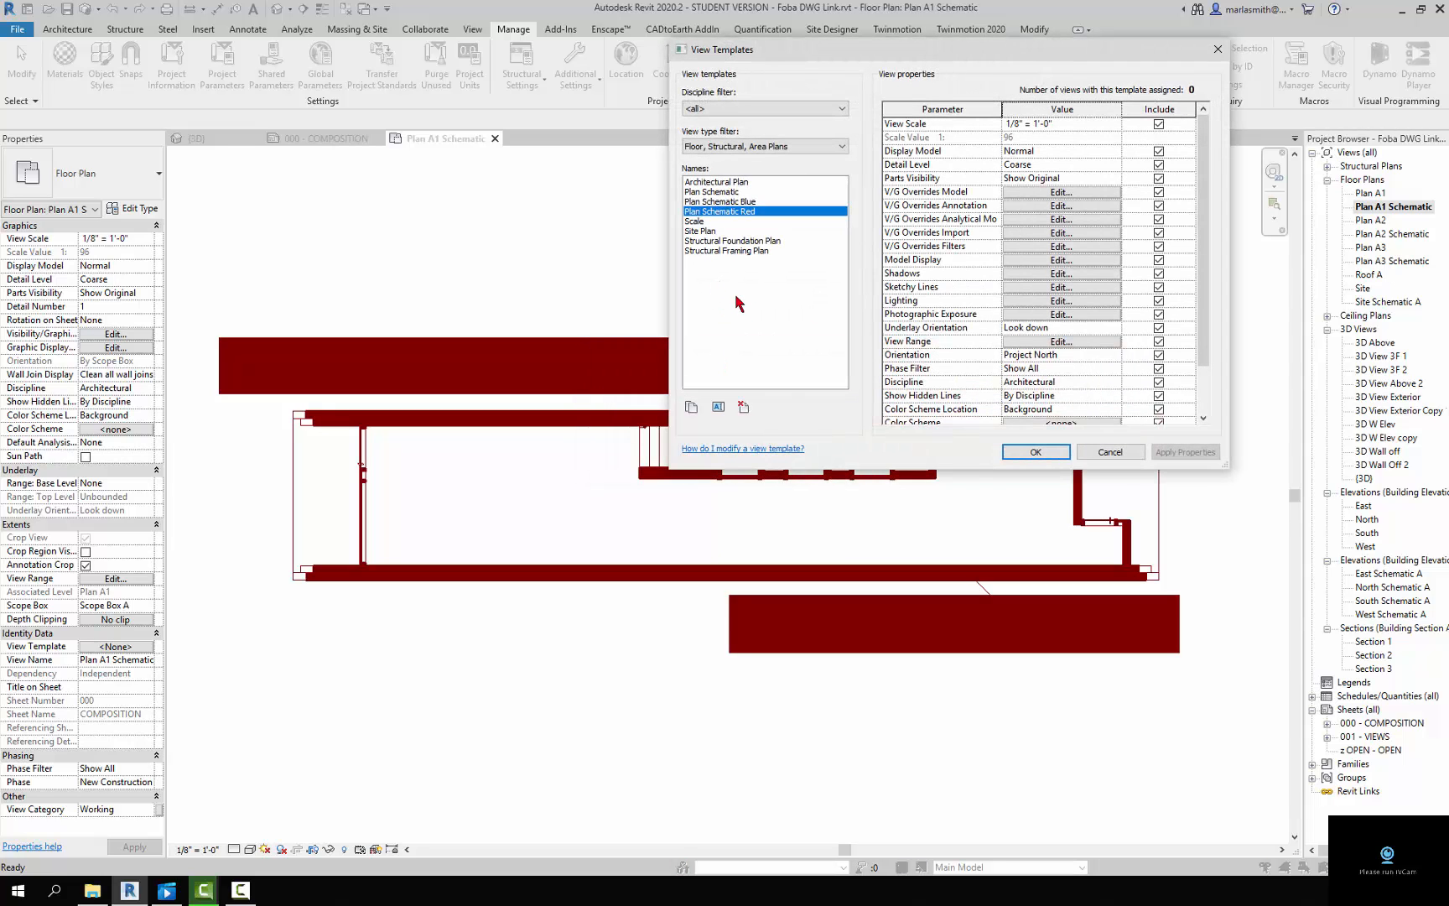
{"action": "left_click", "coordinate": [1038, 453]}
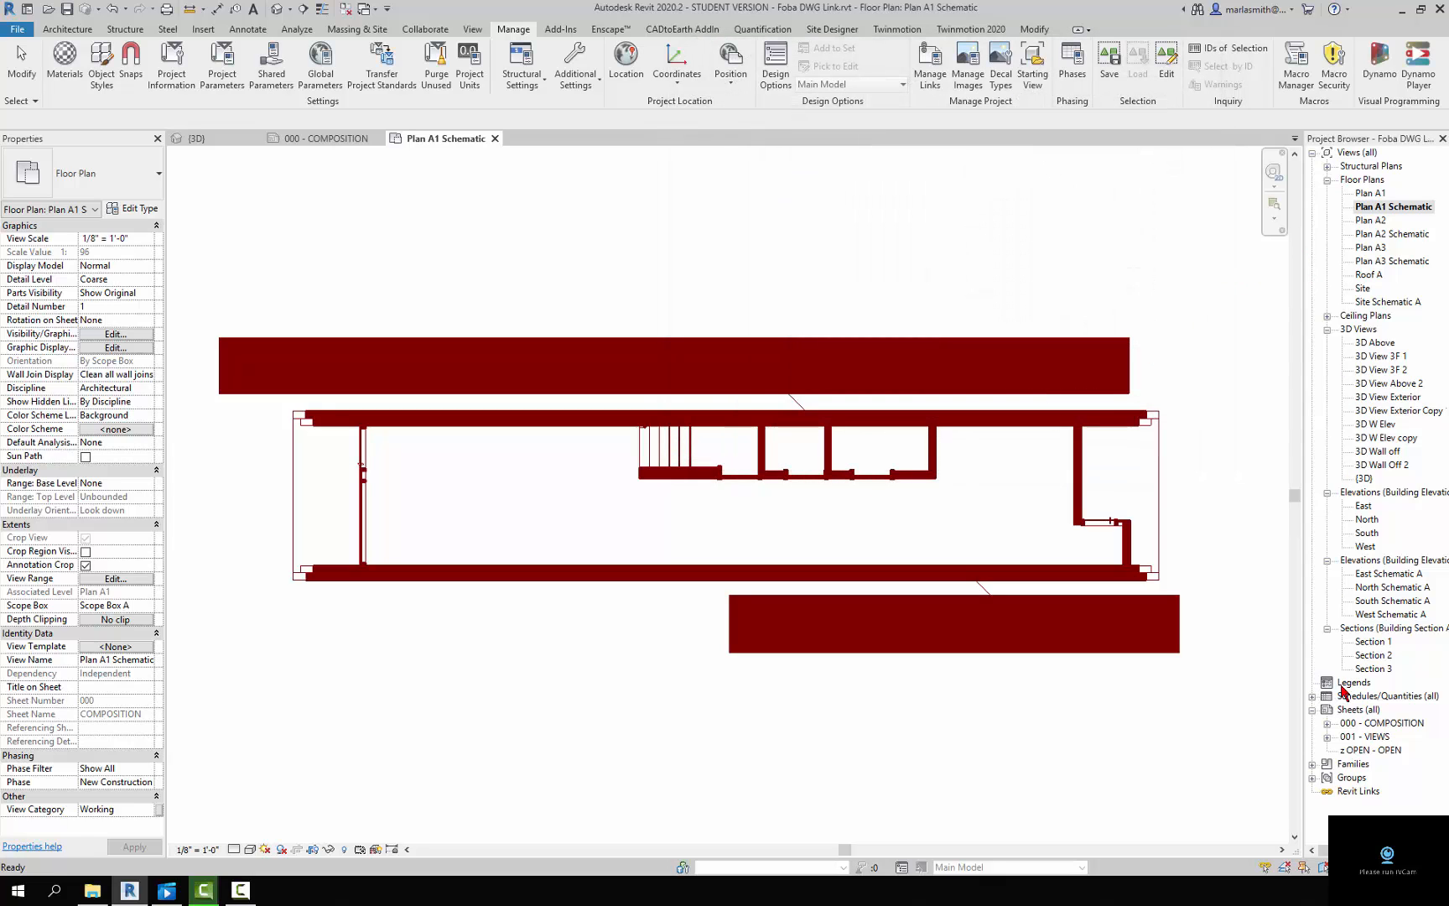
{"action": "double_click", "coordinate": [1376, 726]}
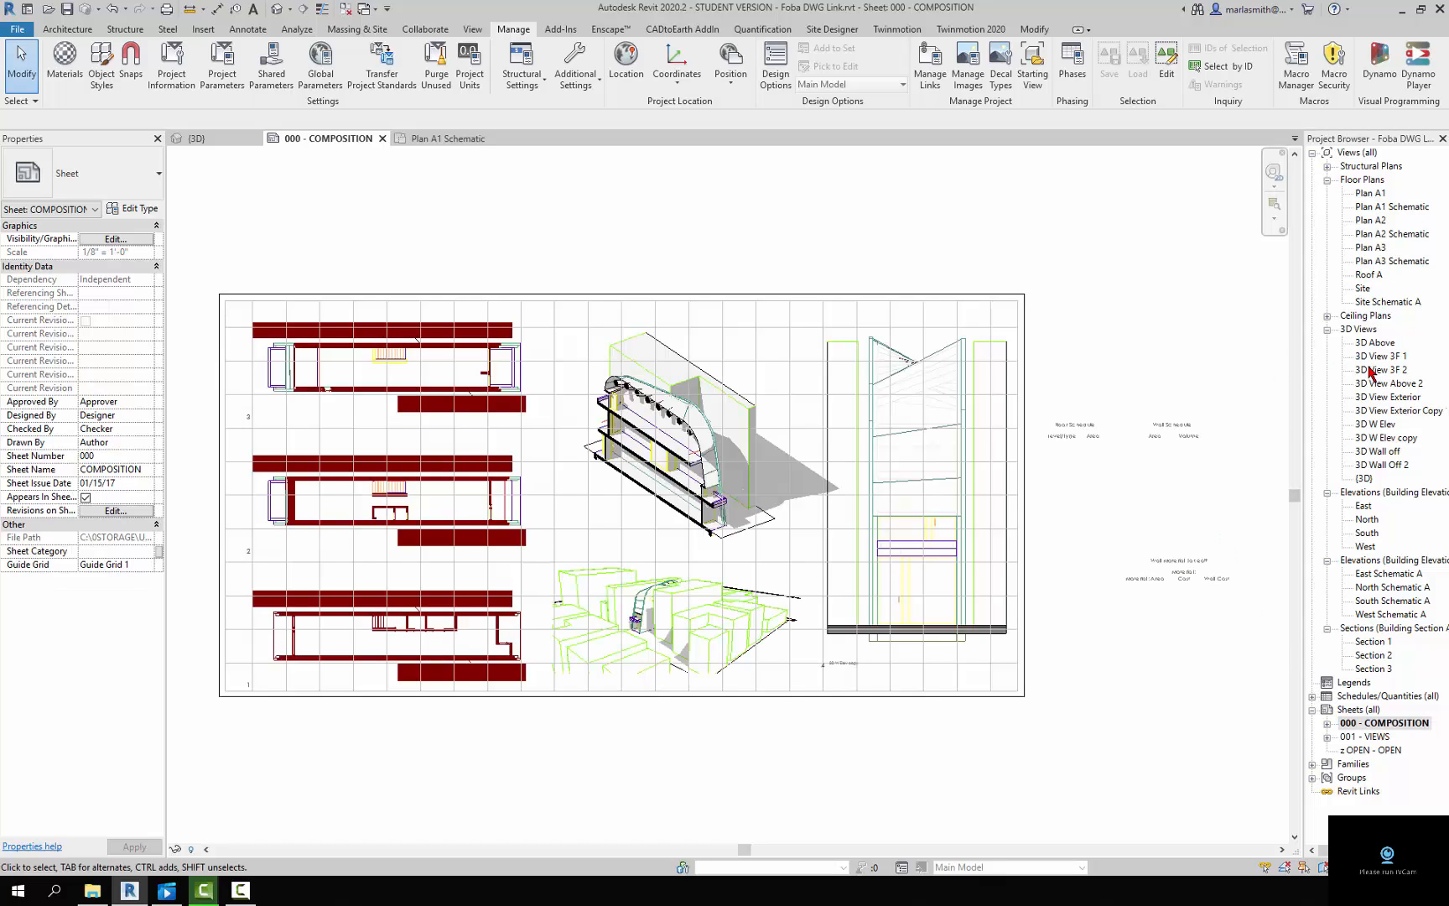
Apply the Plan Schematic Red view template to the Plan A1, A2 and A3 Schematic floor plans together.
{"action": "left_click", "coordinate": [1409, 208]}
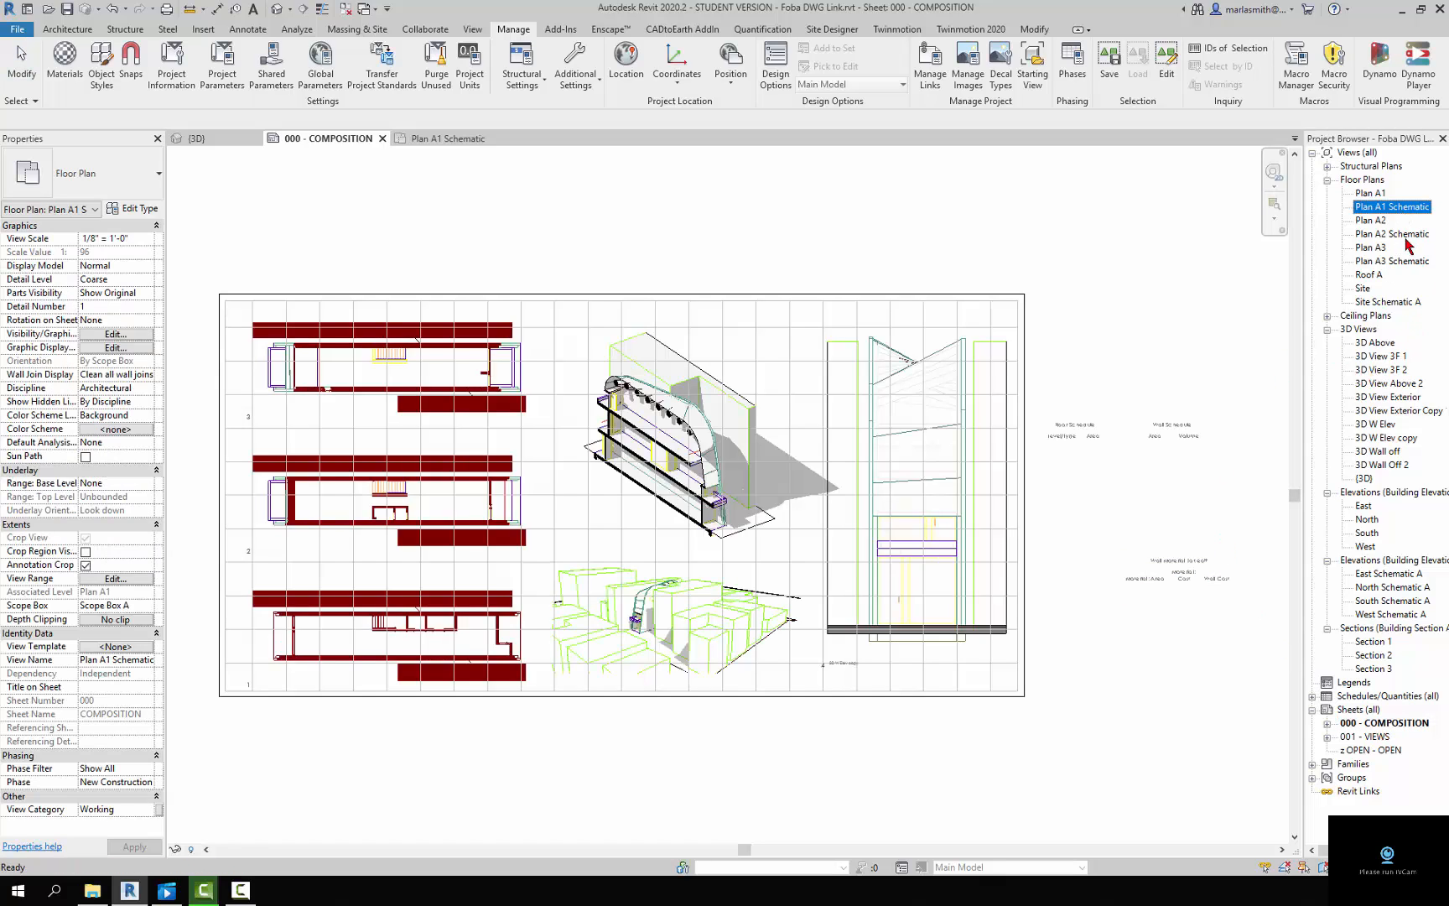
{"action": "left_click", "coordinate": [1406, 235], "text": "ctrl"}
{"action": "left_click", "coordinate": [1406, 262], "text": "ctrl"}
{"action": "right_click", "coordinate": [1406, 262]}
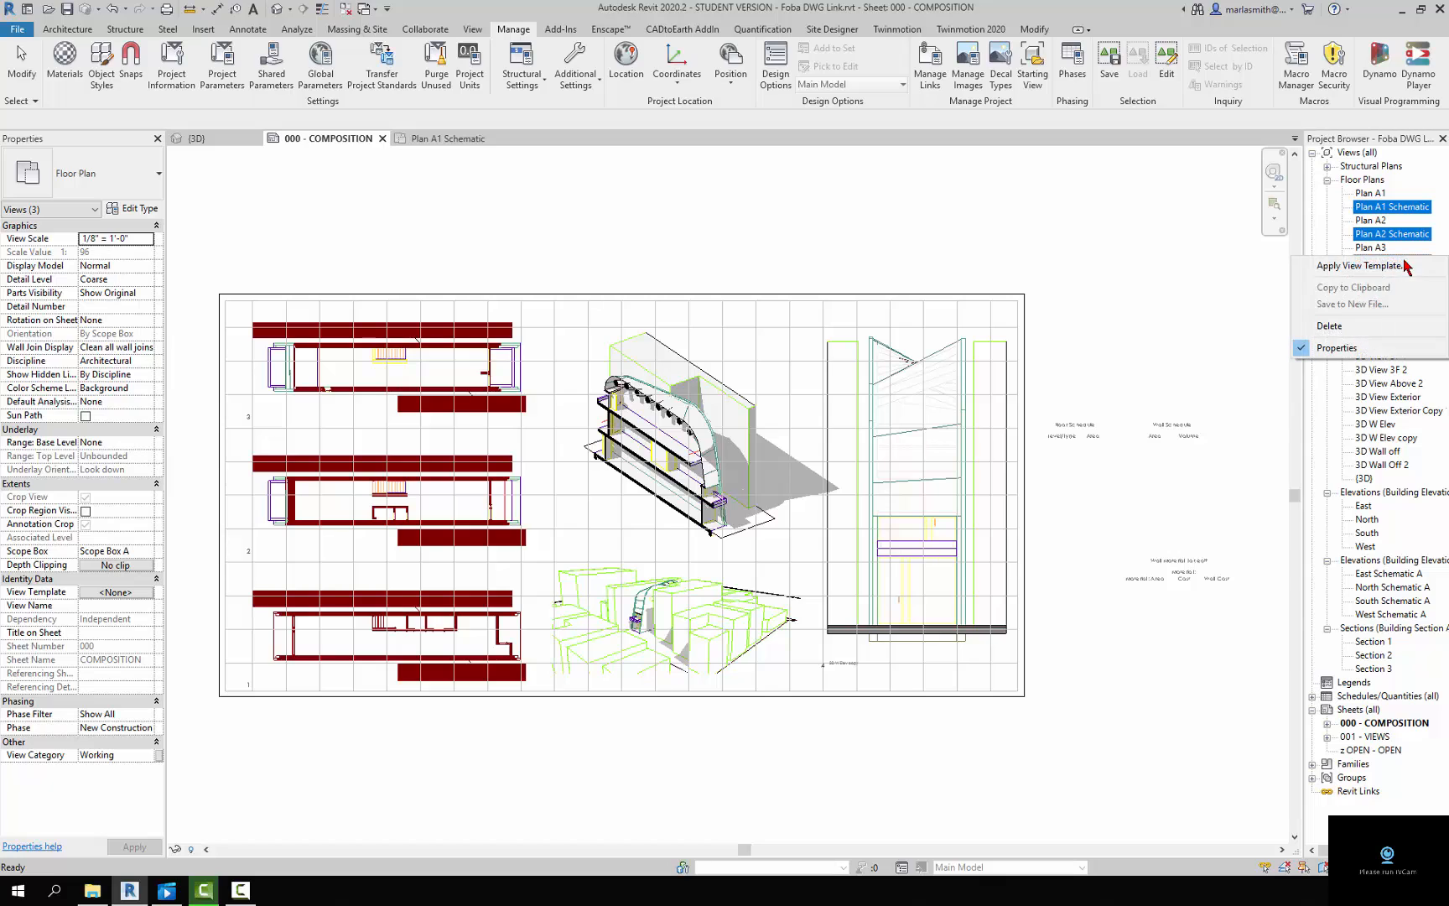
{"action": "left_click", "coordinate": [1367, 272]}
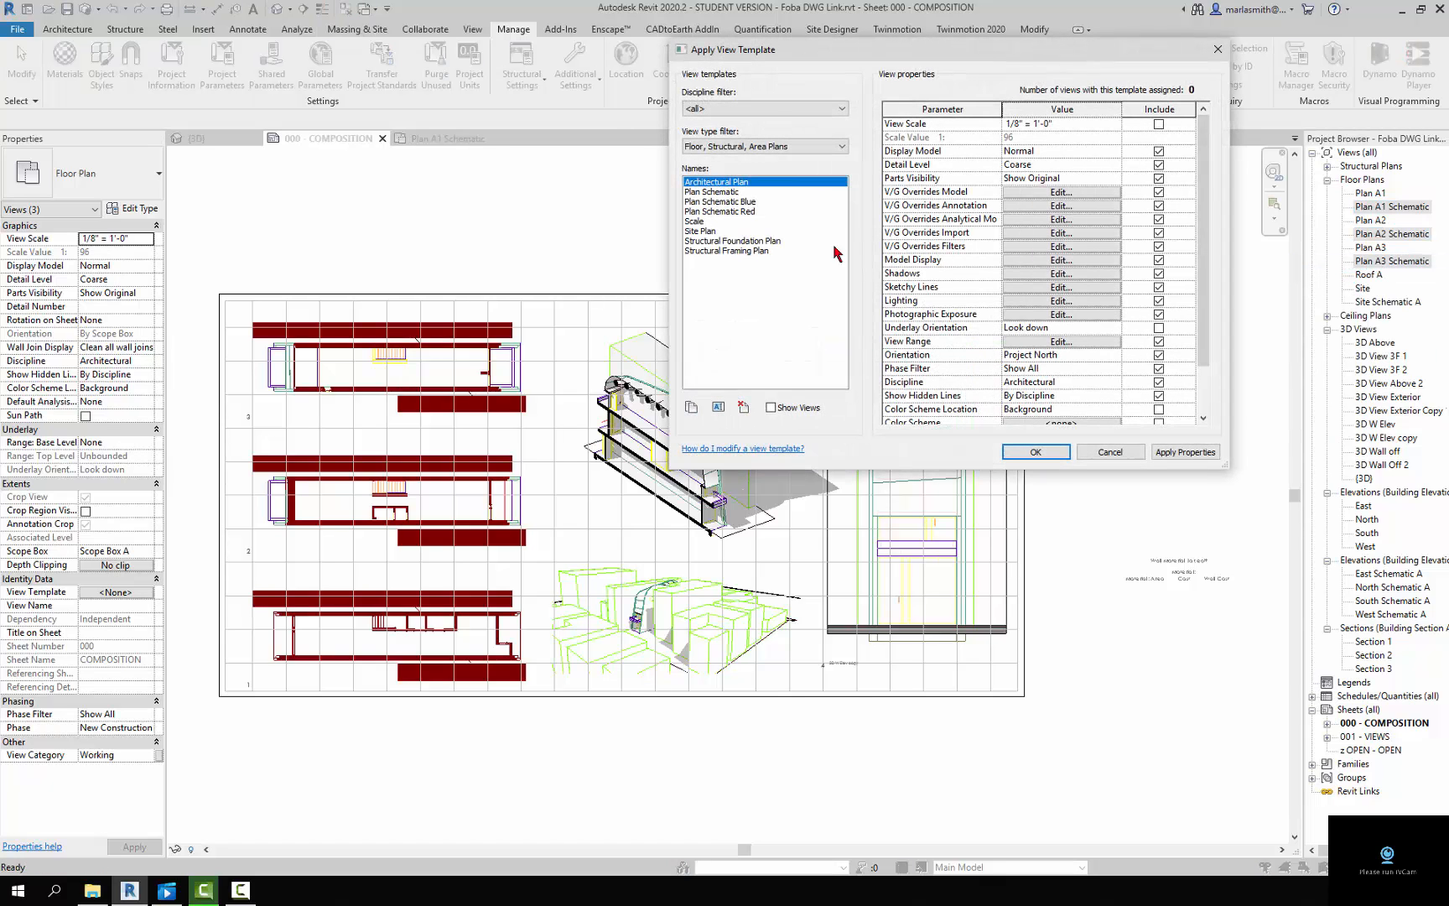
{"action": "left_click", "coordinate": [735, 203]}
{"action": "left_click", "coordinate": [736, 212]}
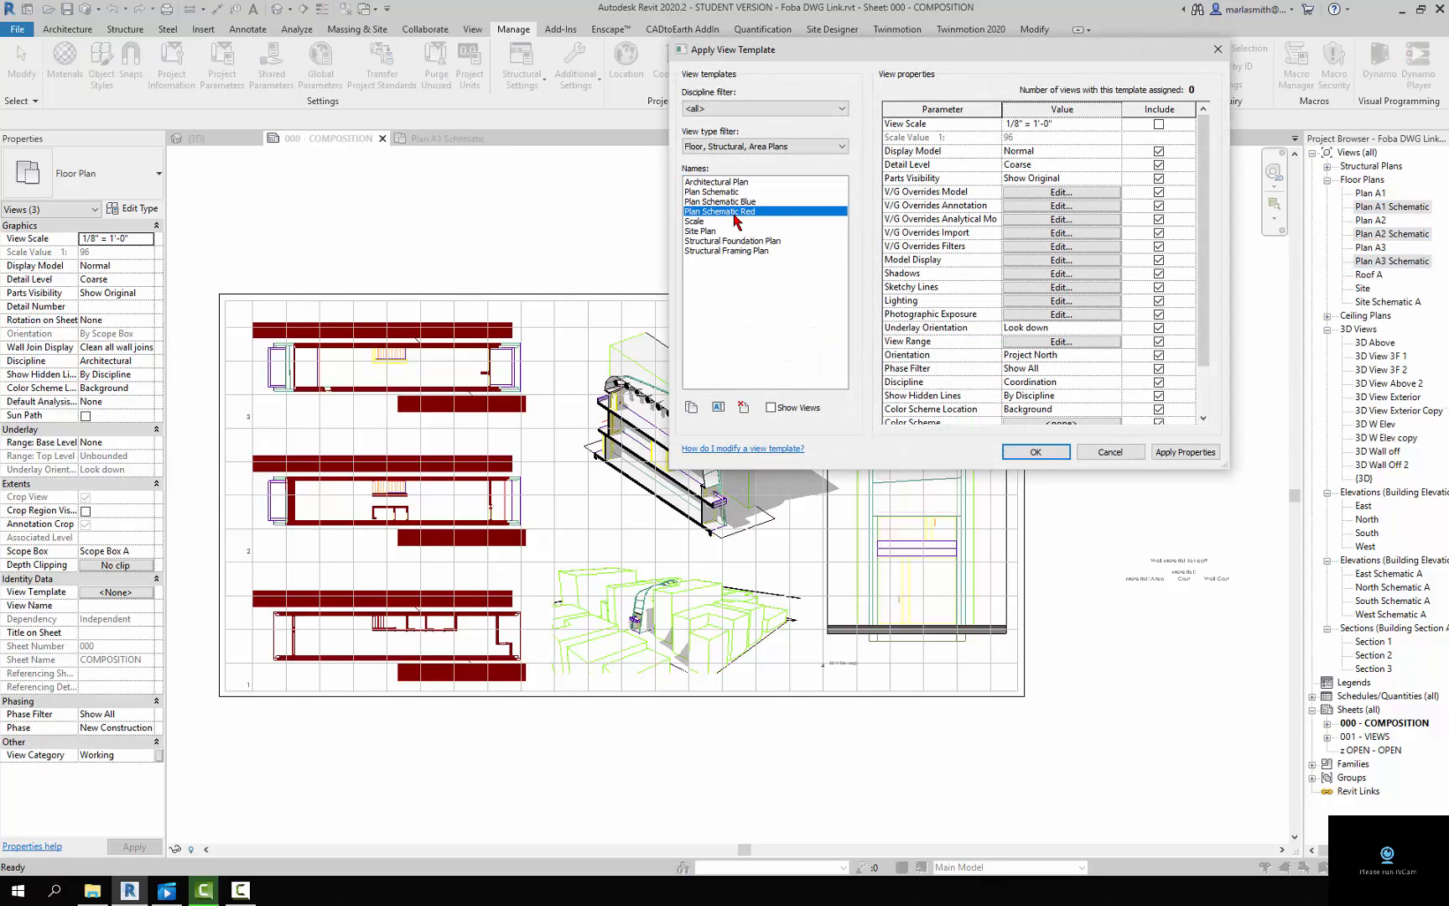
{"action": "left_click", "coordinate": [1050, 454]}
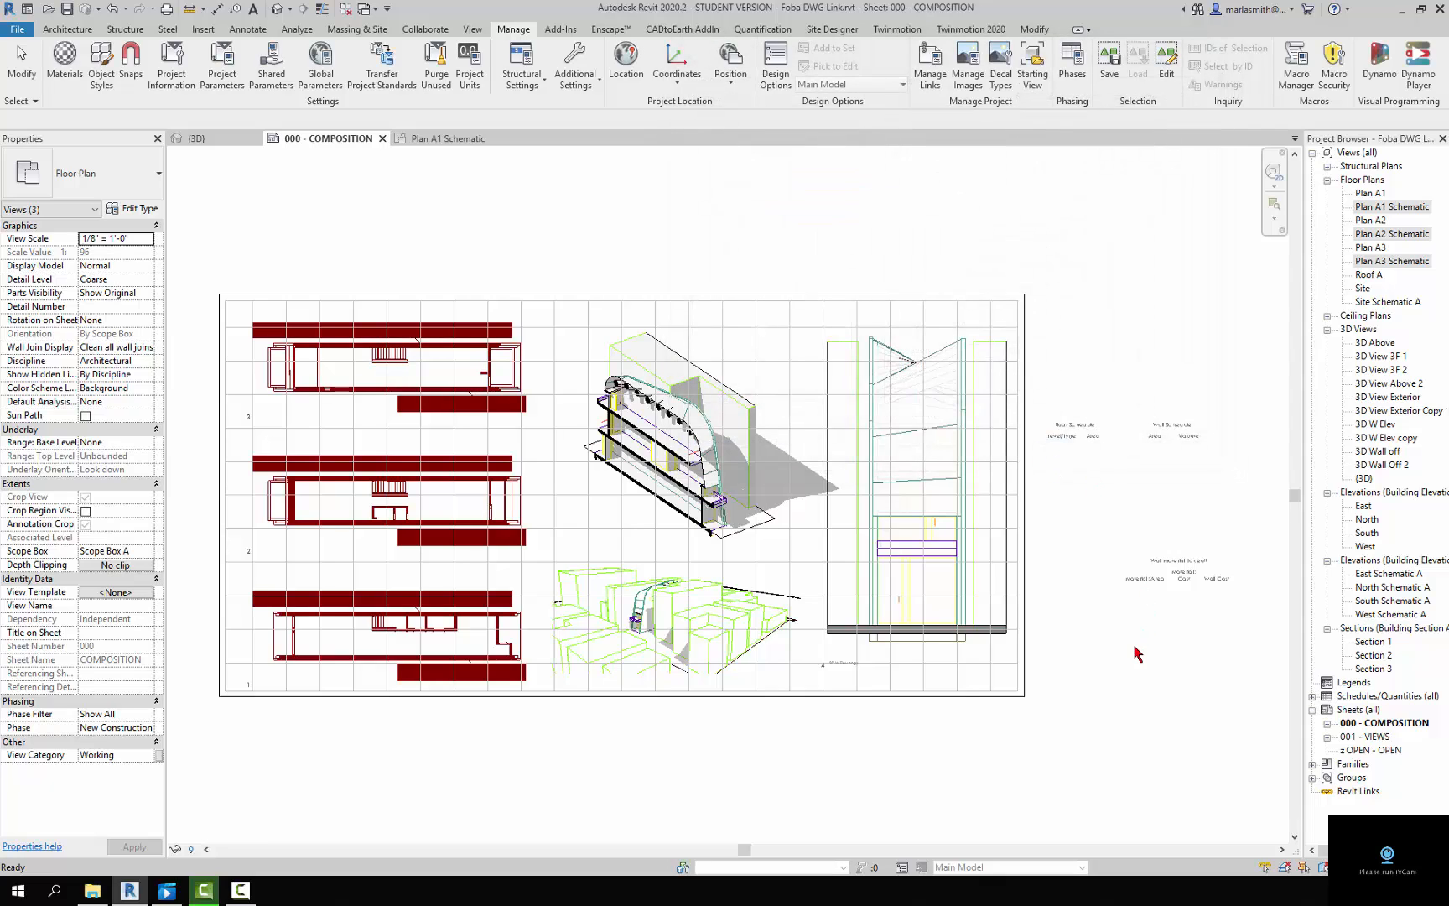
{"action": "left_click", "coordinate": [984, 771]}
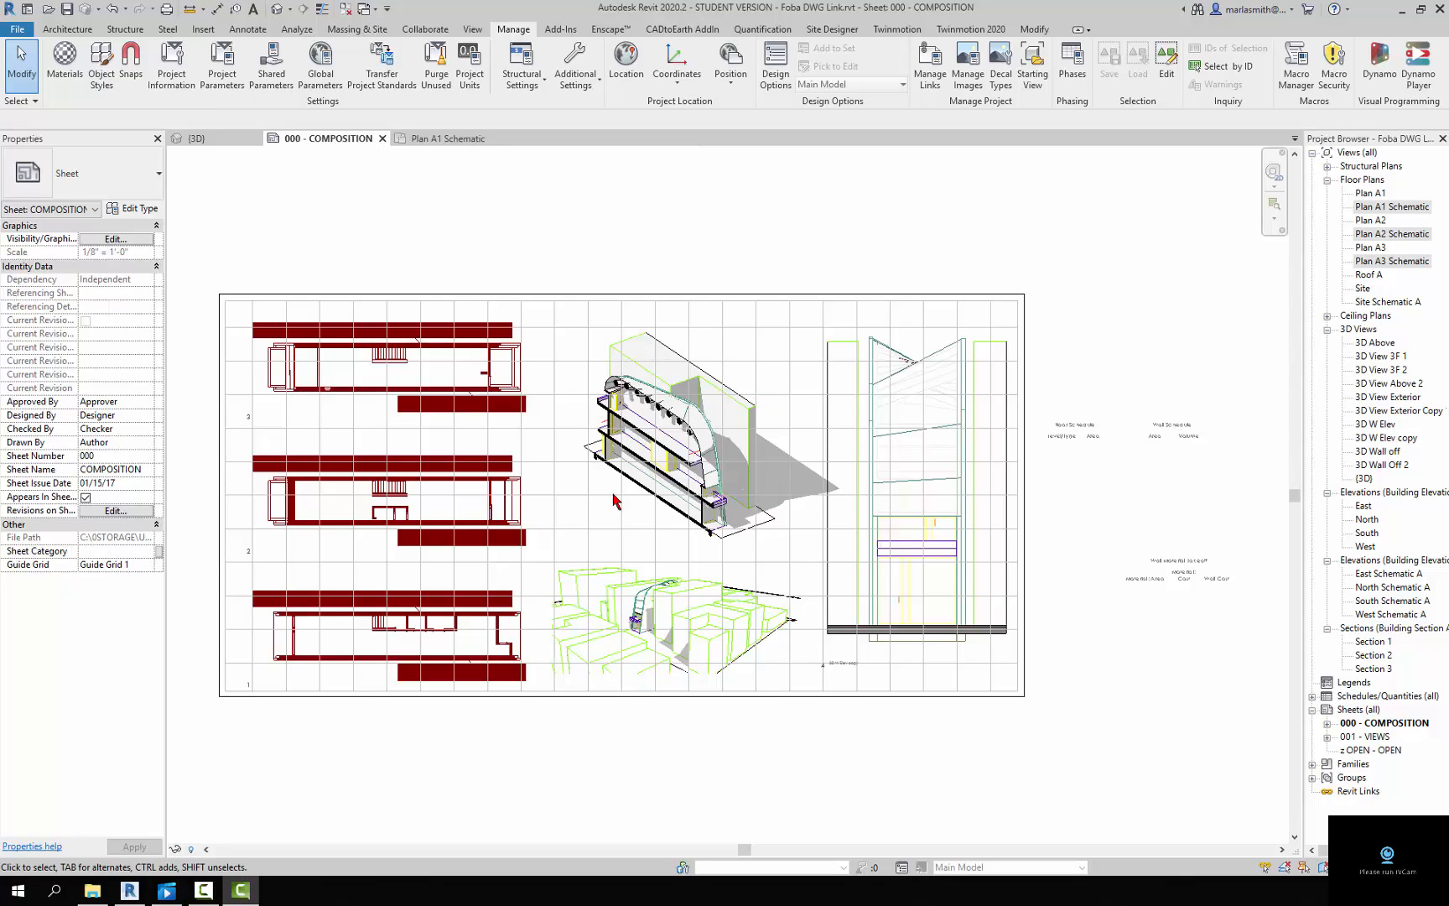
{"action": "left_click", "coordinate": [668, 227]}
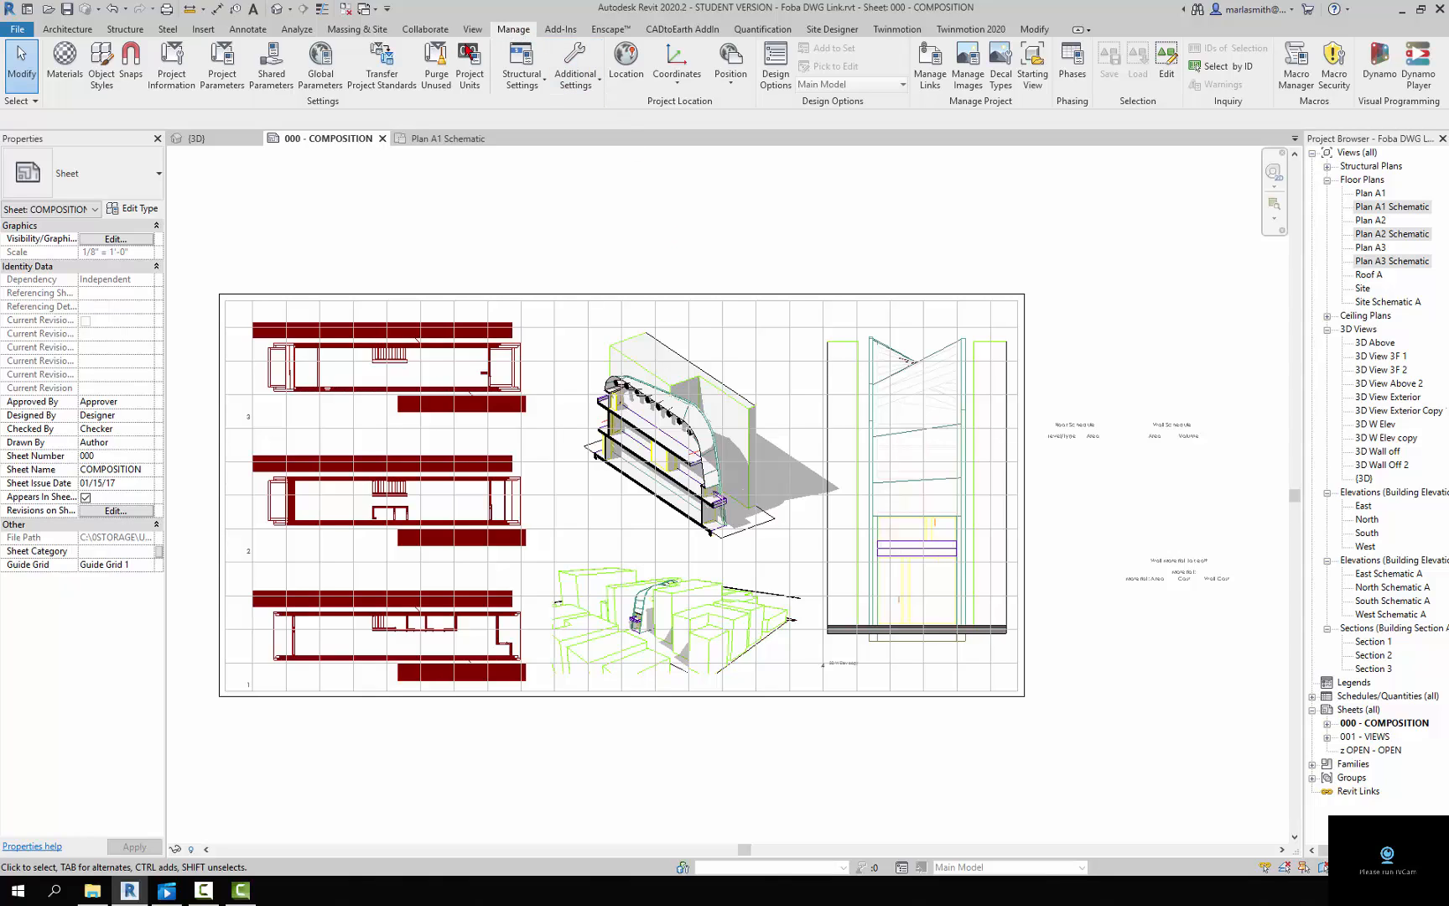
In the project's object styles, set the line color of all imported objects, including every A01 FOBA Base.dwg layer, to black.
{"action": "left_click", "coordinate": [101, 61]}
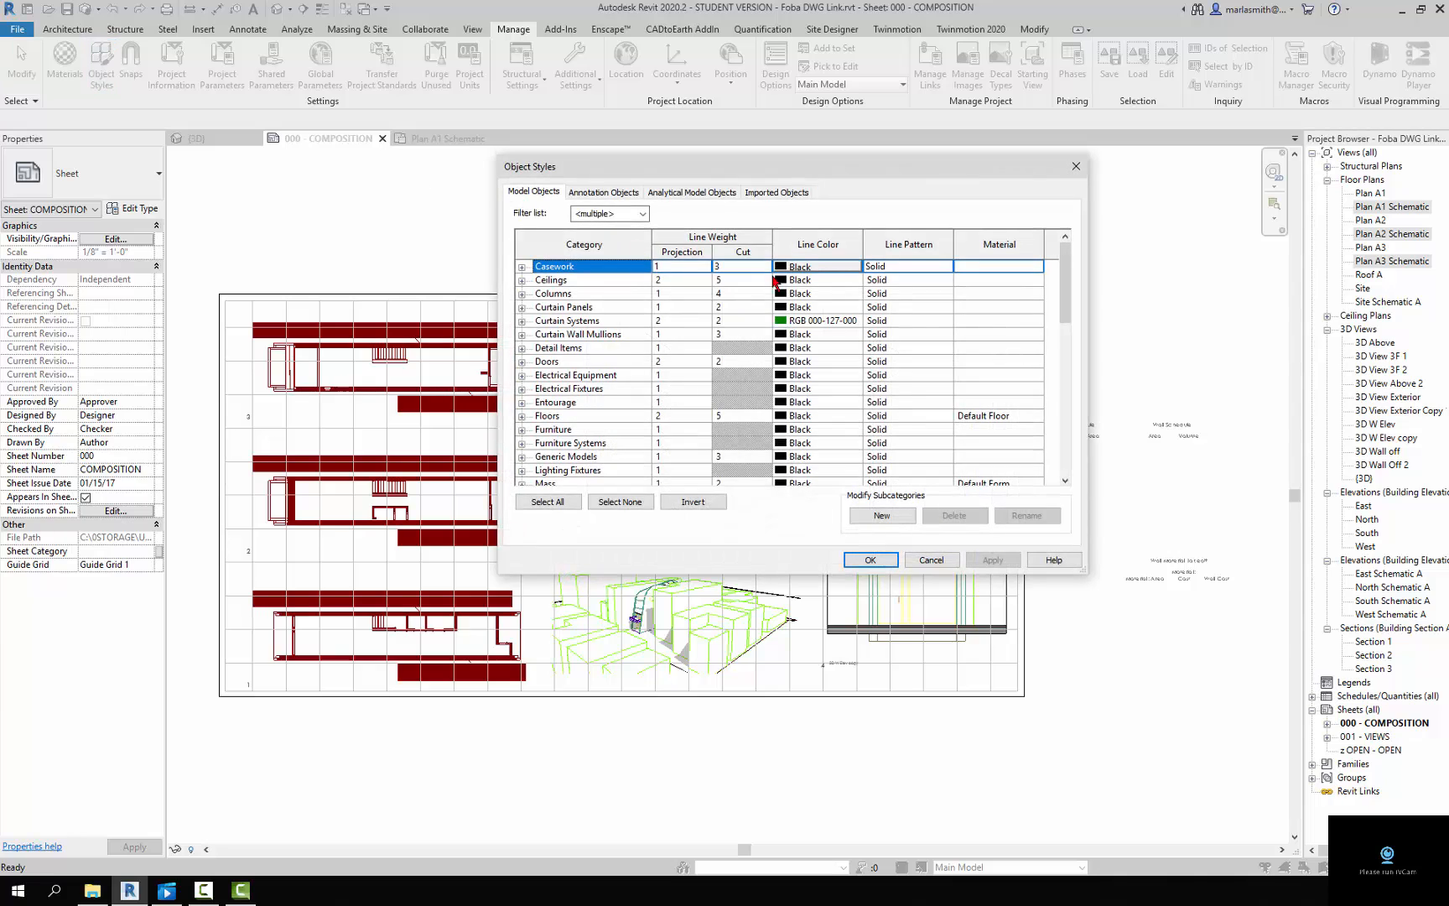
{"action": "left_click", "coordinate": [777, 192]}
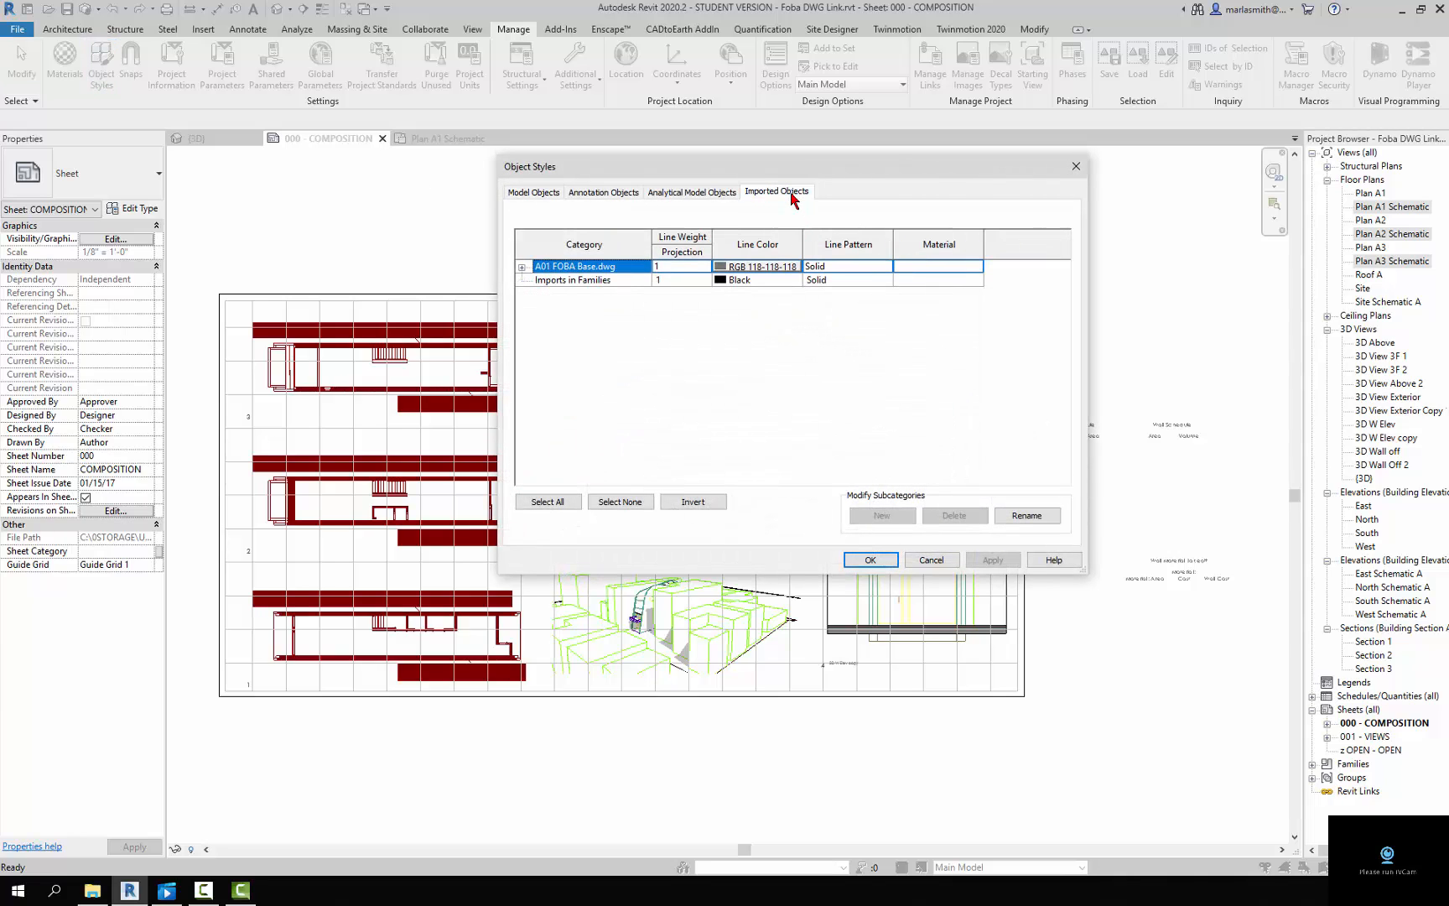
{"action": "left_click", "coordinate": [522, 267]}
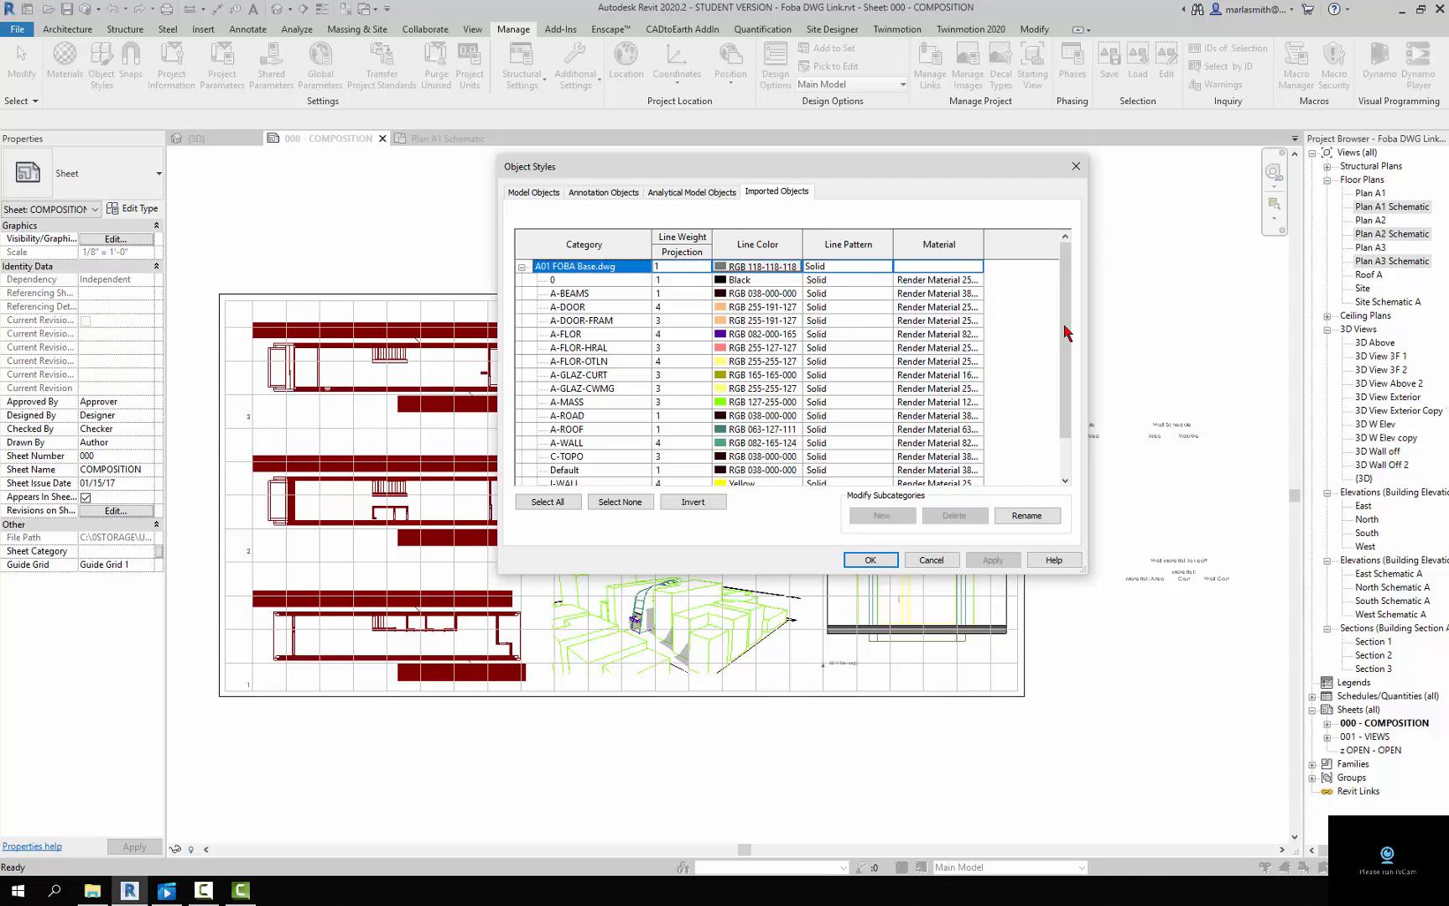
{"action": "mouse_move", "coordinate": [1070, 301]}
{"action": "left_mouse_down"}
{"action": "mouse_move", "coordinate": [1069, 383]}
{"action": "mouse_move", "coordinate": [1067, 287]}
{"action": "left_mouse_up"}
{"action": "left_click", "coordinate": [548, 502]}
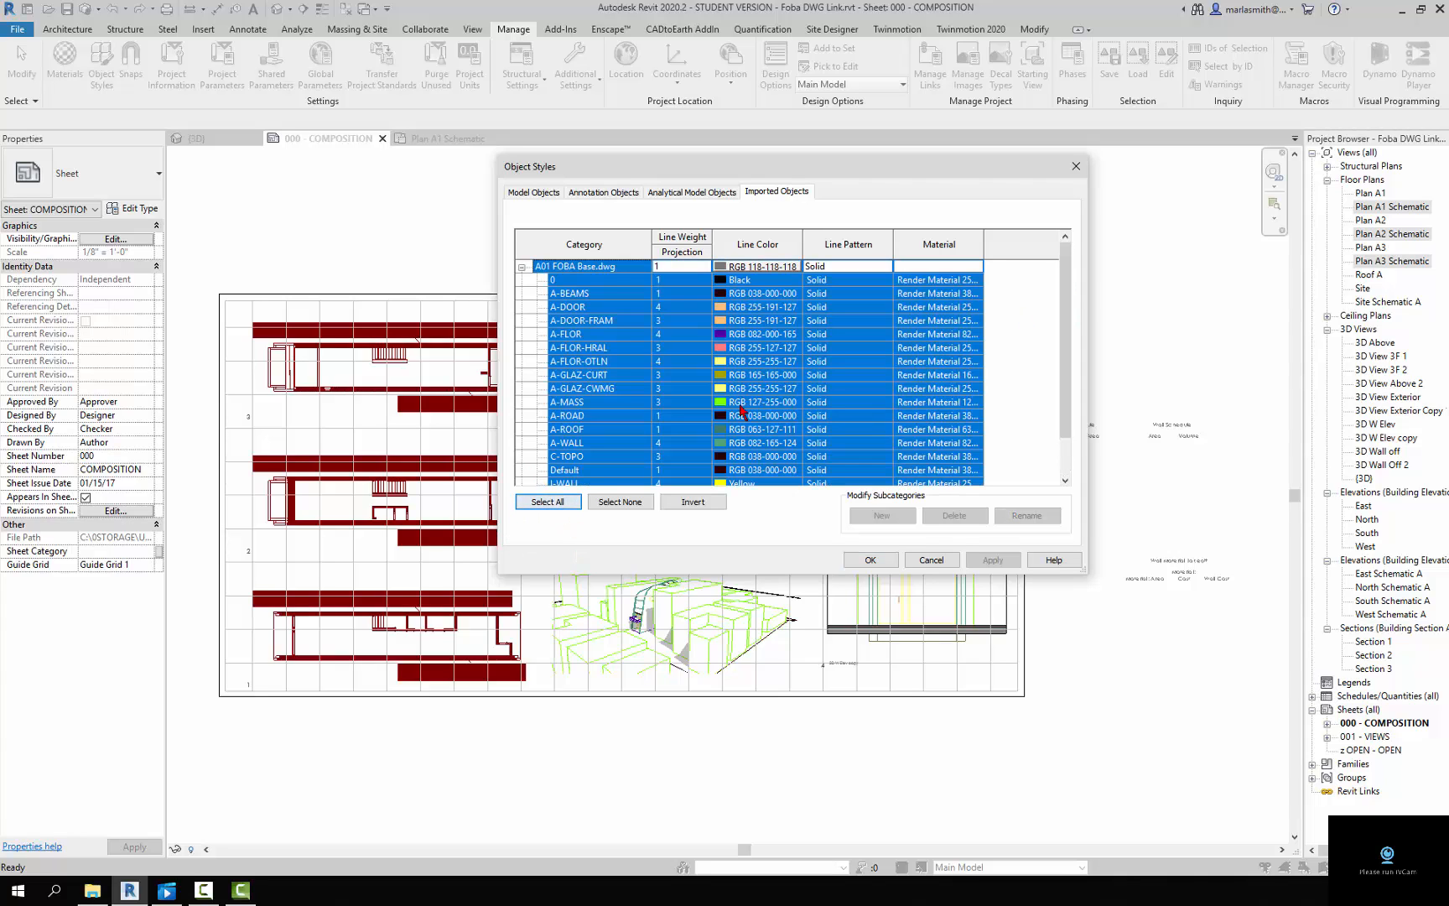
{"action": "left_click", "coordinate": [722, 364]}
{"action": "left_click", "coordinate": [721, 365]}
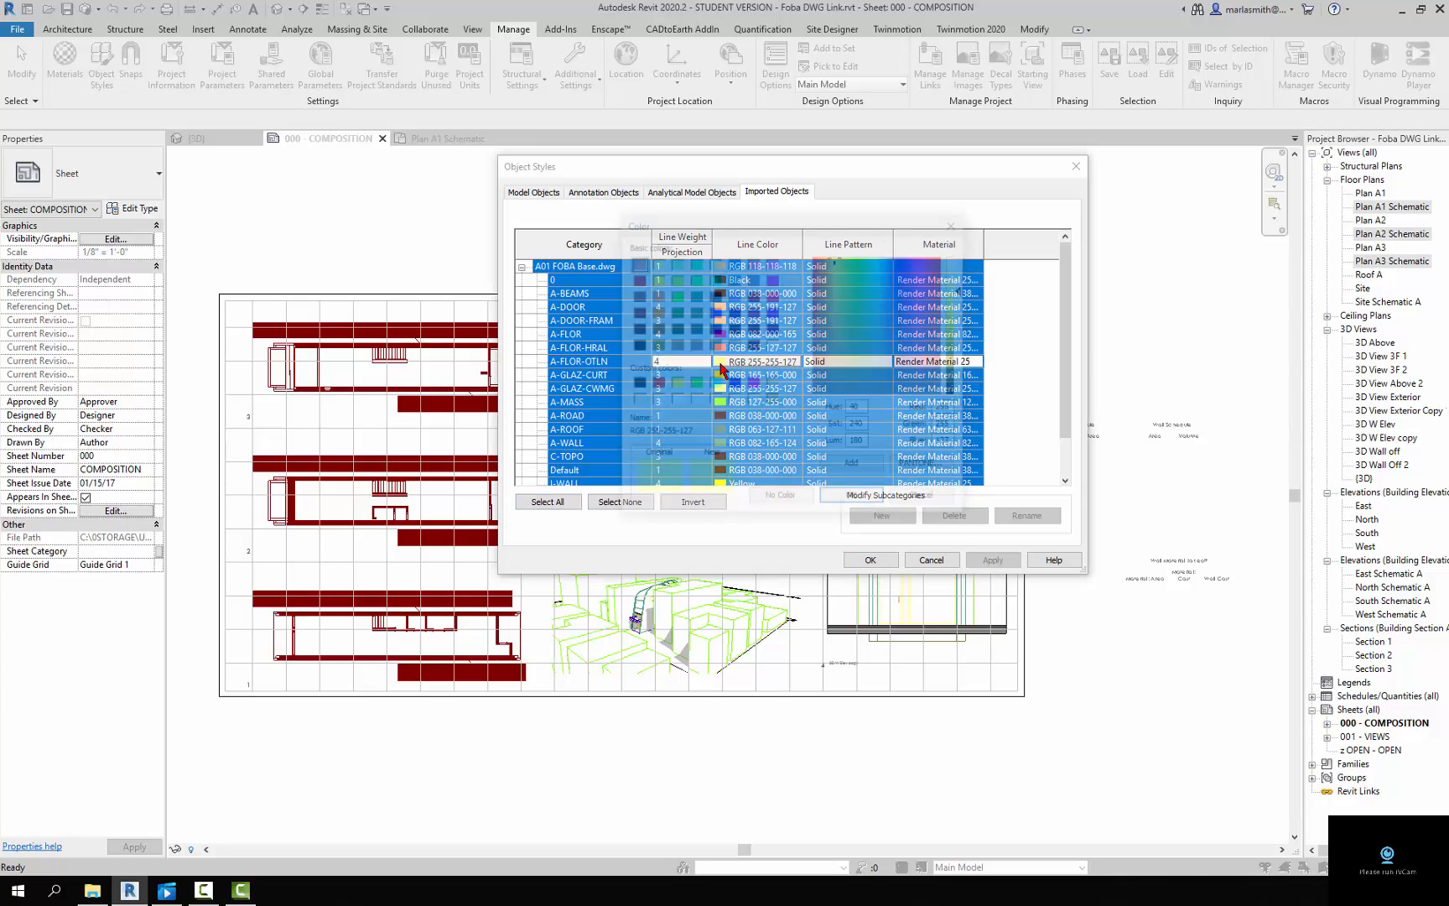
{"action": "left_click", "coordinate": [637, 384]}
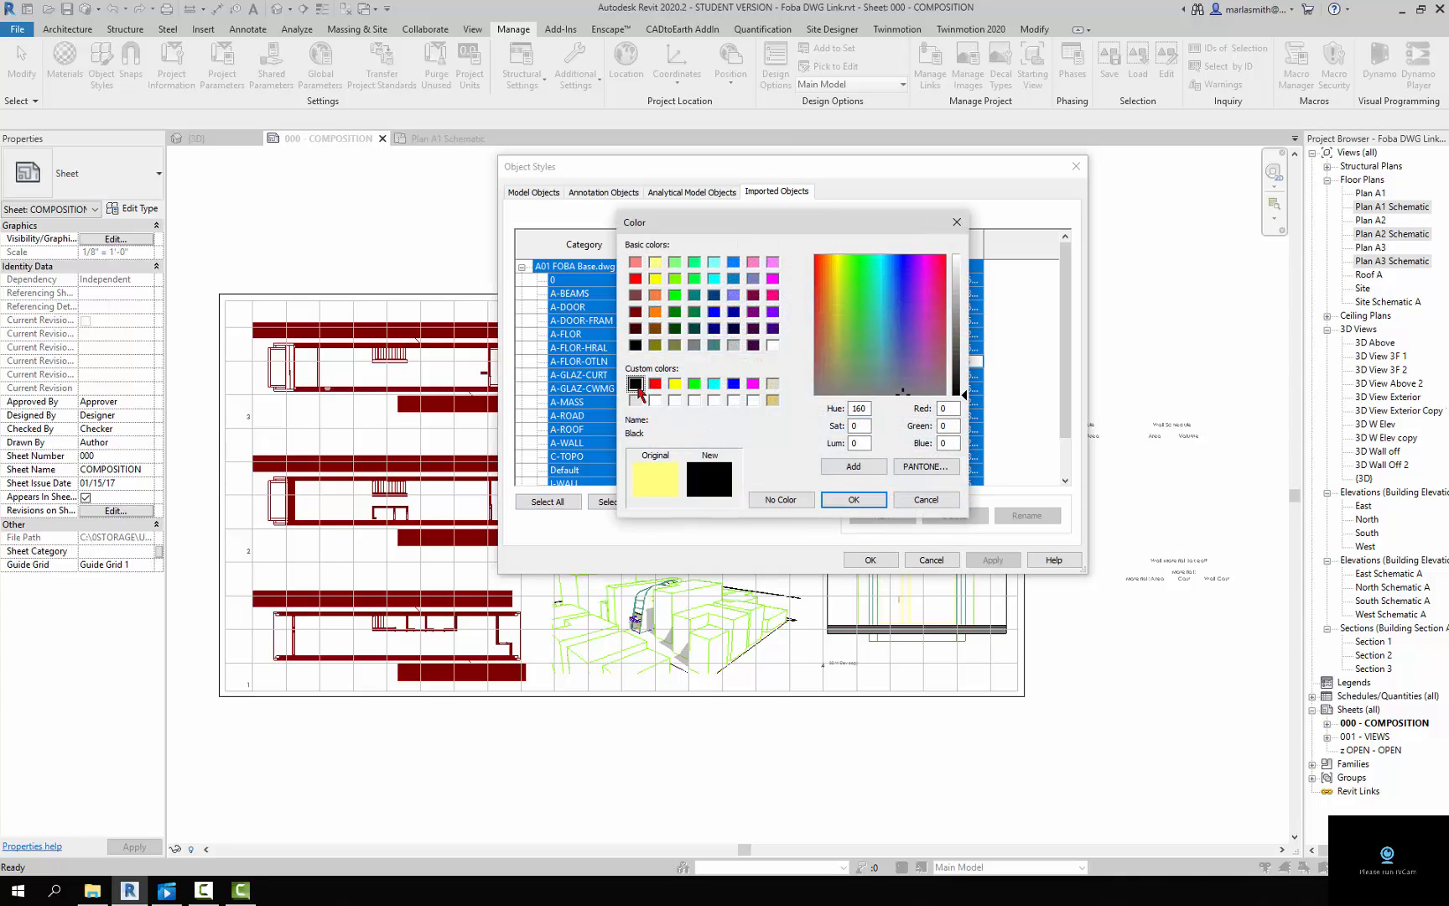
{"action": "left_click", "coordinate": [854, 499]}
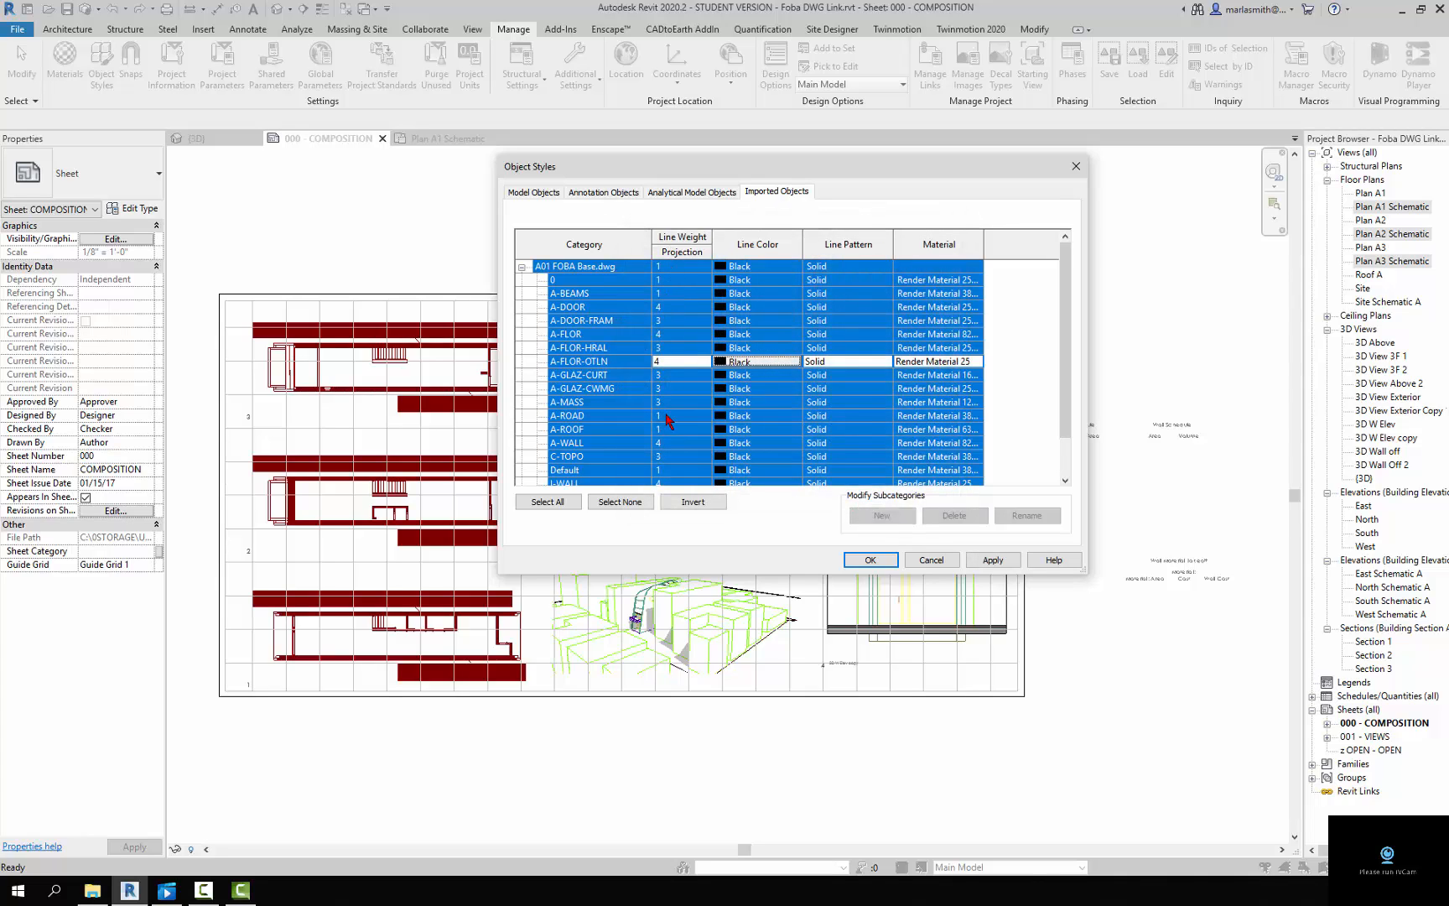
Set the projection line weight of all imported object categories to 1 and accept the object style changes.
{"action": "left_click", "coordinate": [674, 364]}
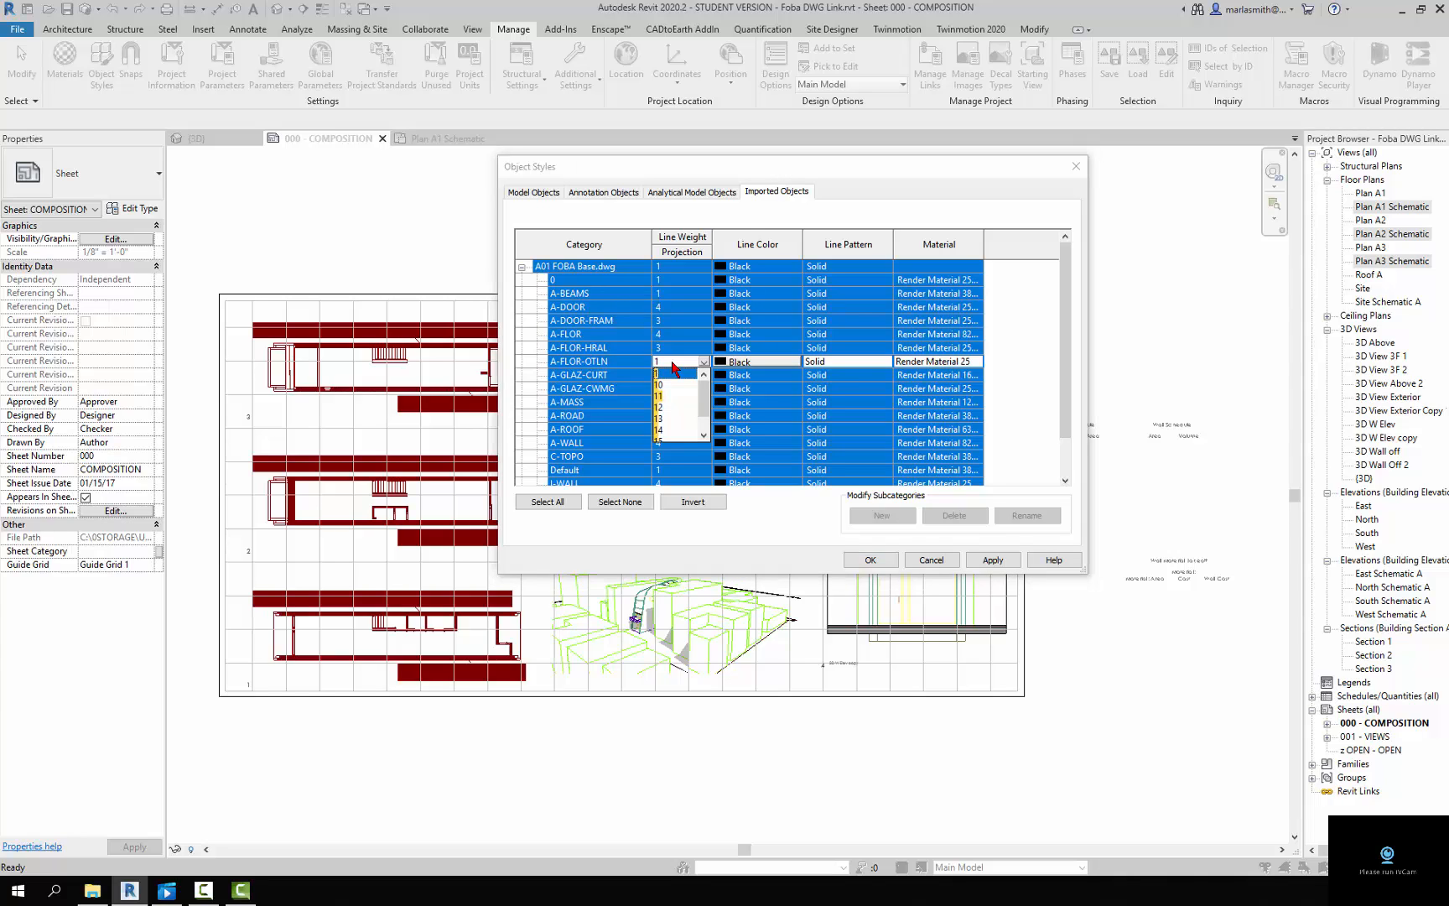
{"action": "left_click", "coordinate": [673, 366]}
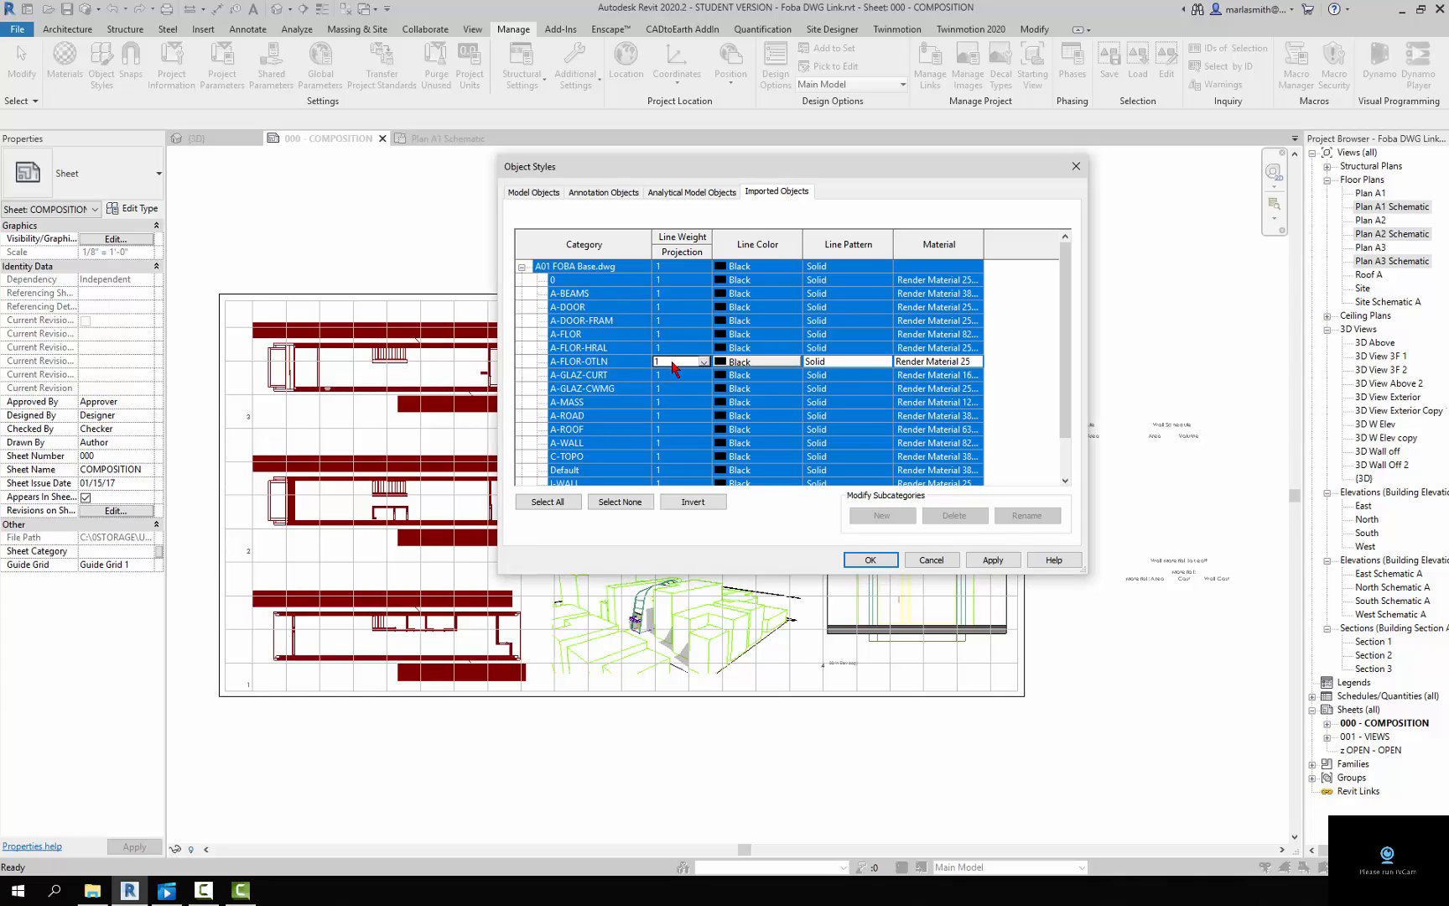
{"action": "left_click", "coordinate": [872, 560]}
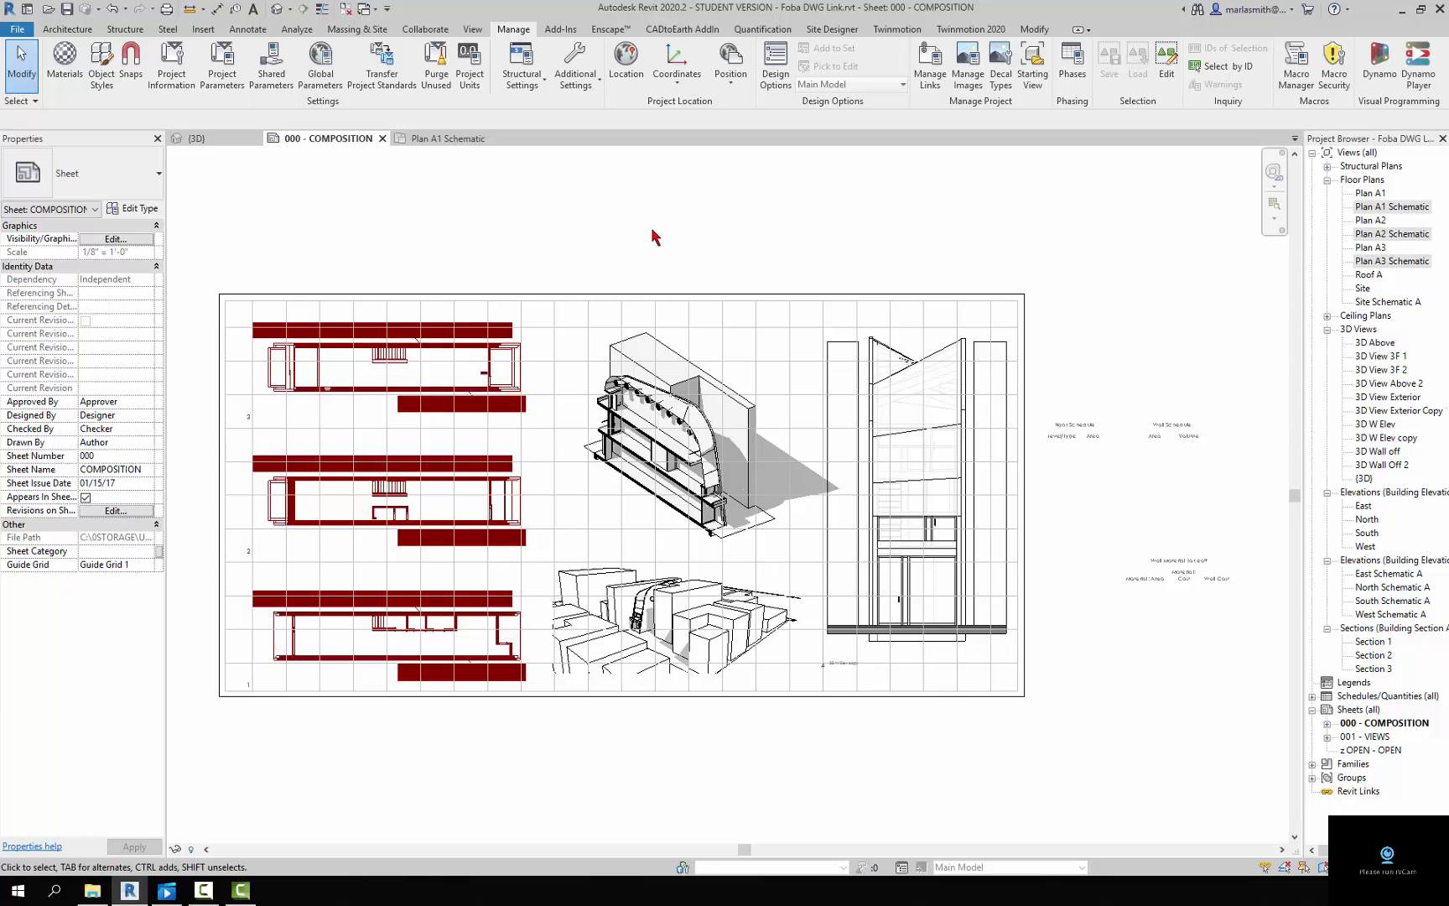